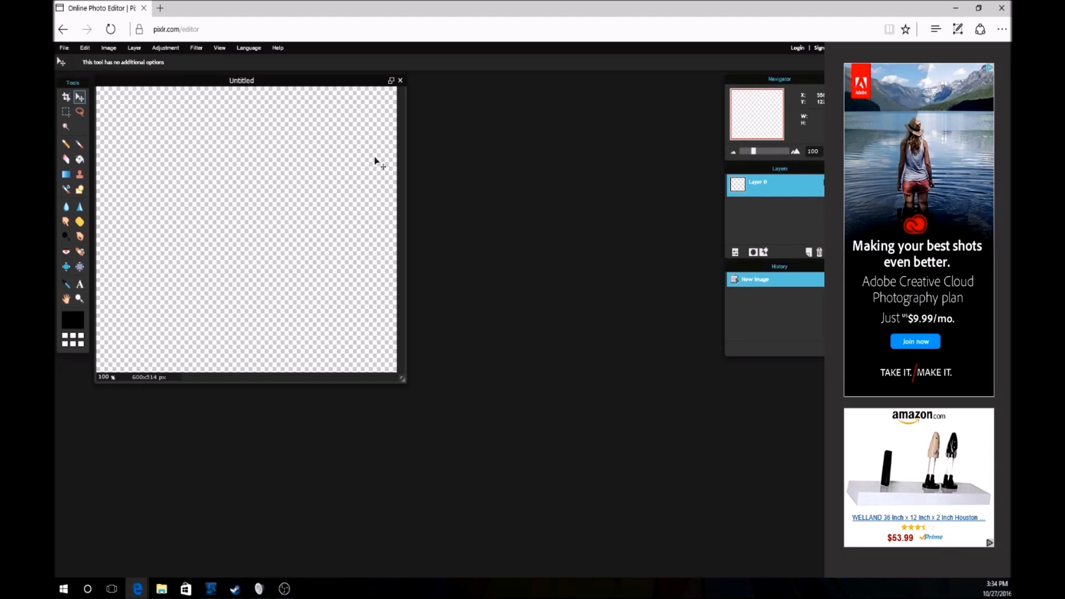
# Step: Open the image "pokemon" from the youtube folder on the desktop
pyautogui.click(65, 48)
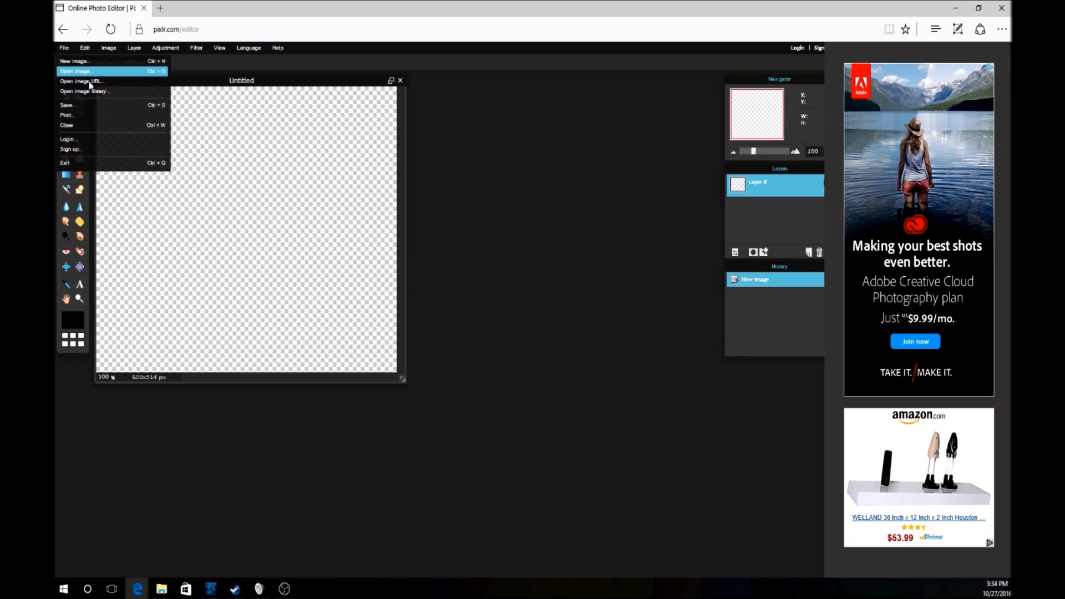
pyautogui.click(87, 71)
pyautogui.scroll(-3, 284, 159)
pyautogui.scroll(1, 284, 138)
pyautogui.click(284, 135)
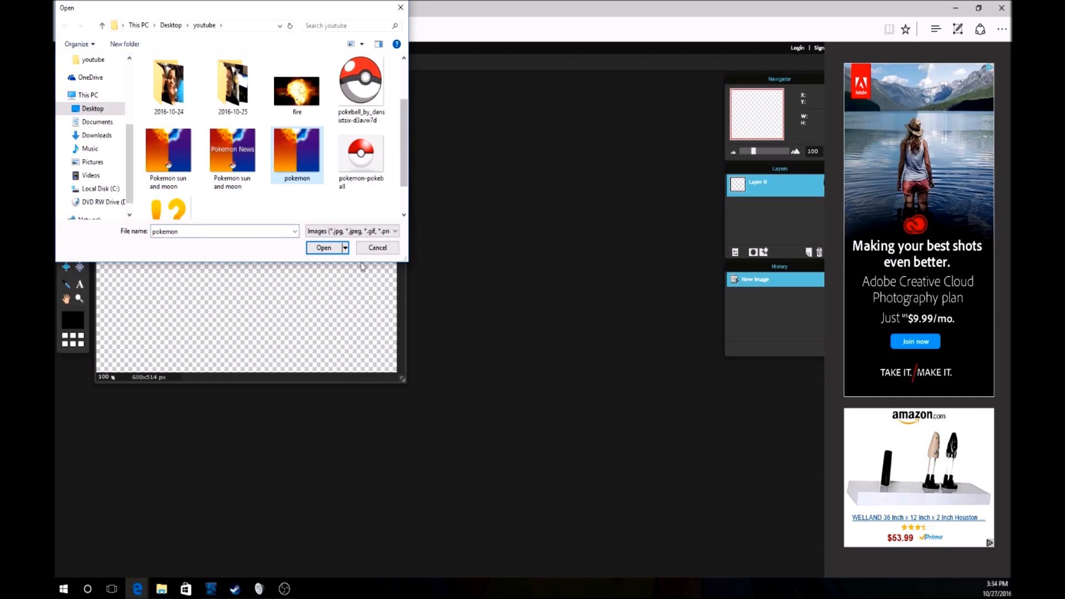
pyautogui.click(335, 249)
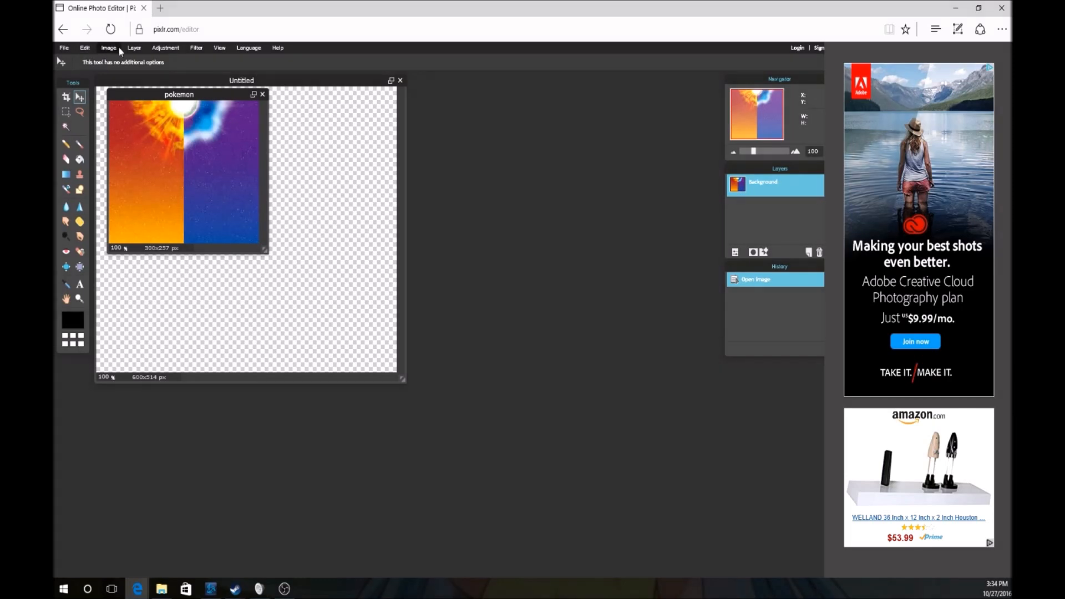
# Step: Resize the pokemon image to 600 x 514 pixels with constrained proportions
pyautogui.click(119, 49)
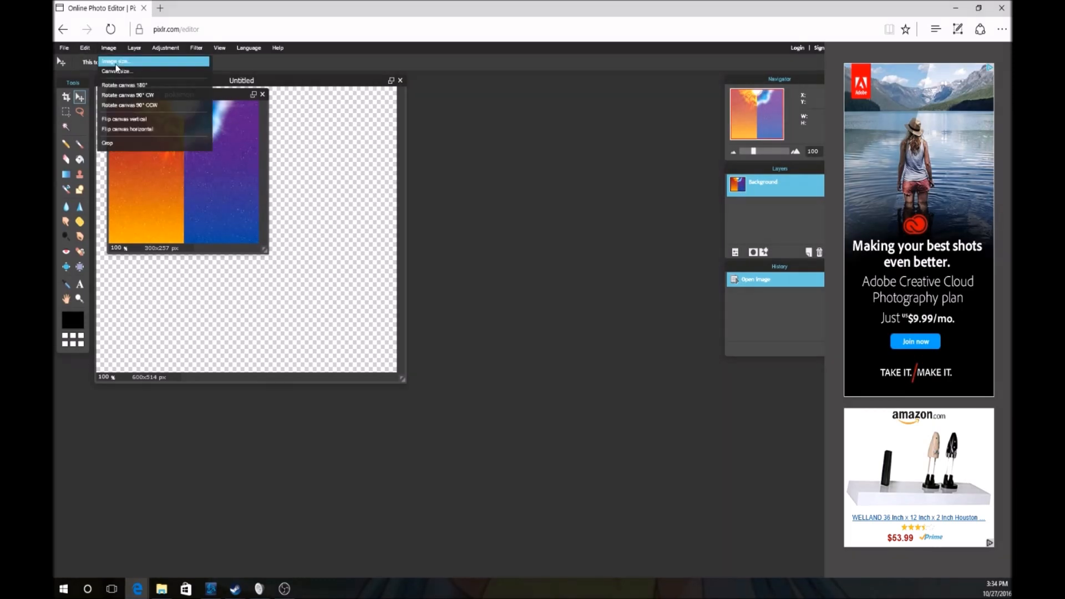
pyautogui.click(117, 62)
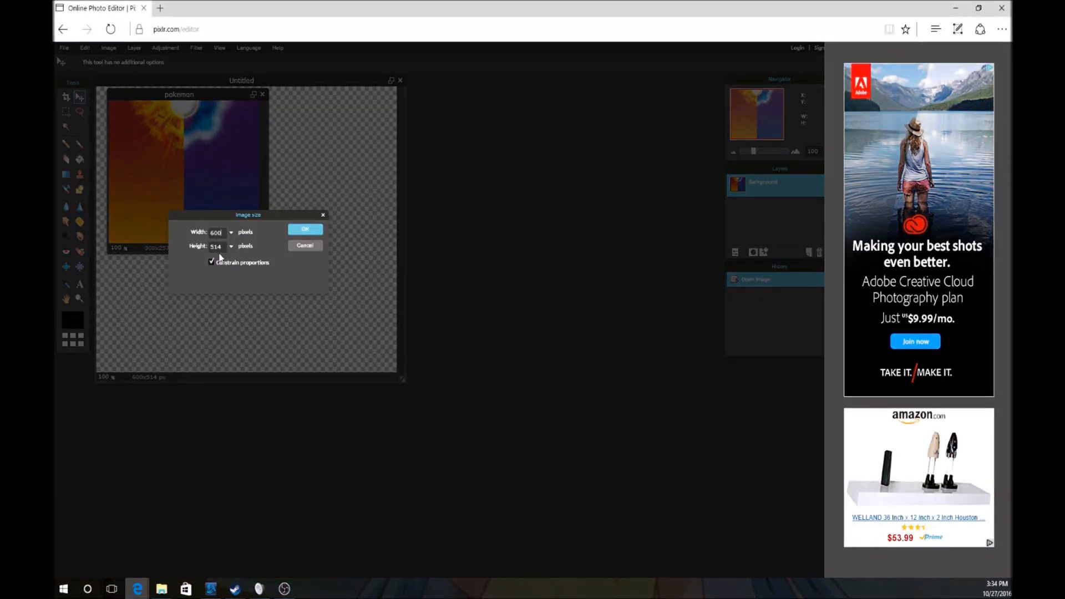
pyautogui.click(305, 229)
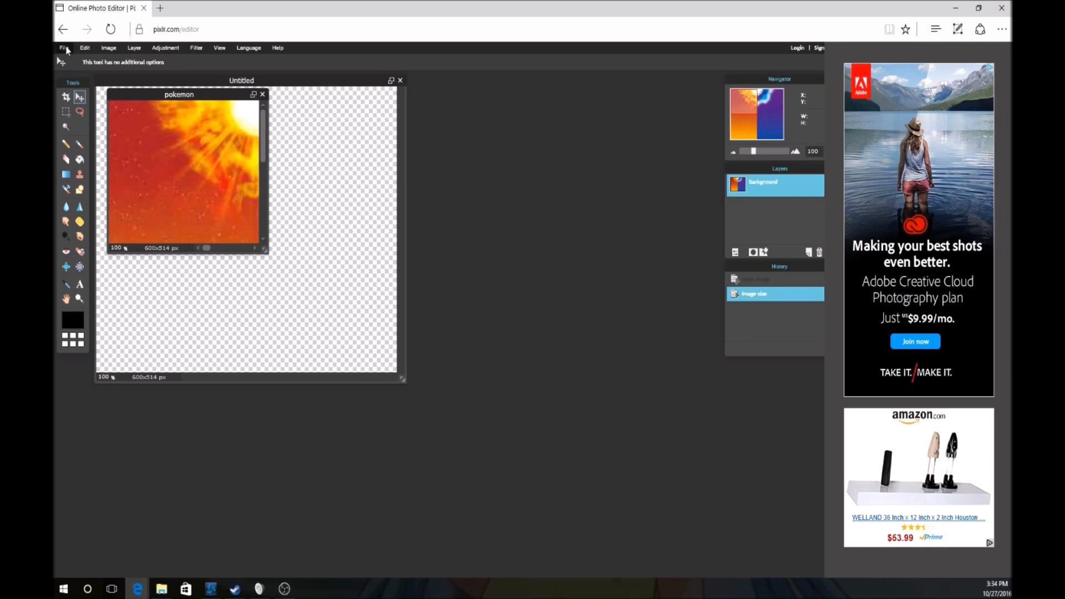
# Step: Copy the entire pokemon image and close it without saving
pyautogui.click(85, 48)
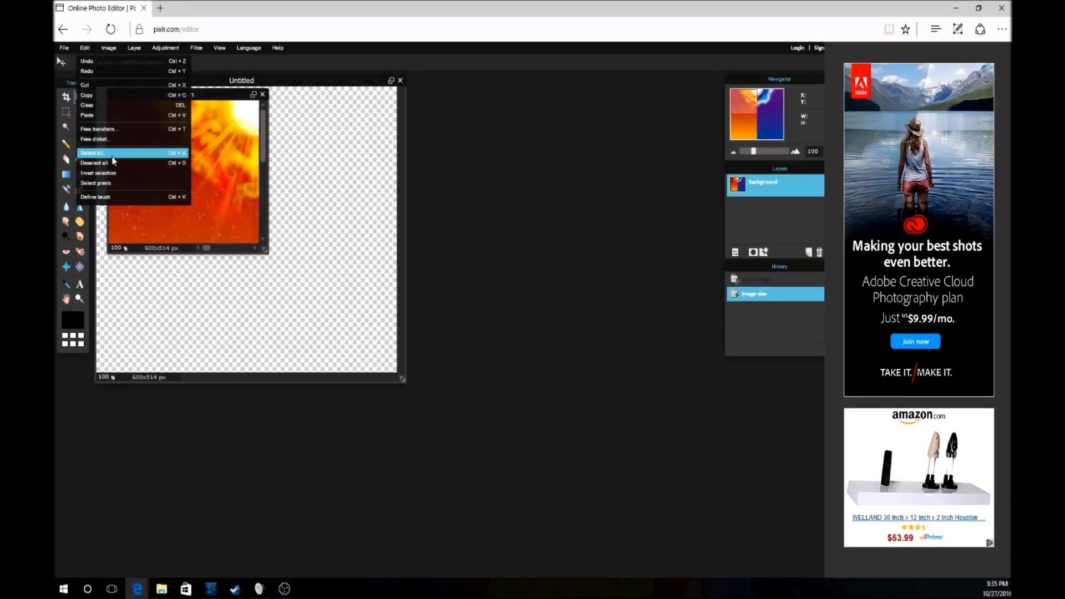
pyautogui.click(105, 153)
pyautogui.click(86, 48)
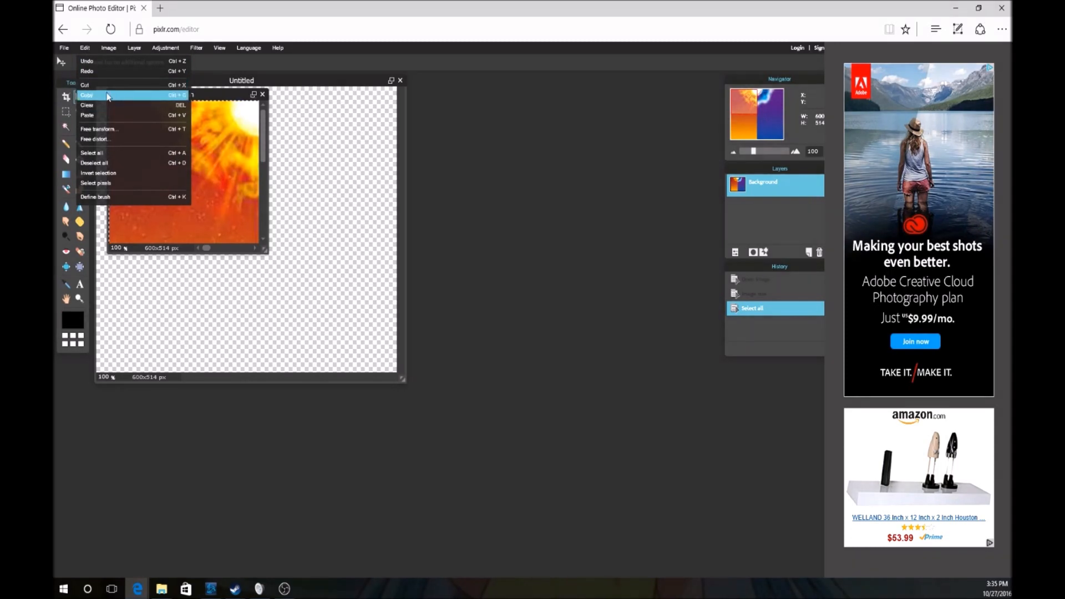
pyautogui.click(106, 93)
pyautogui.click(262, 95)
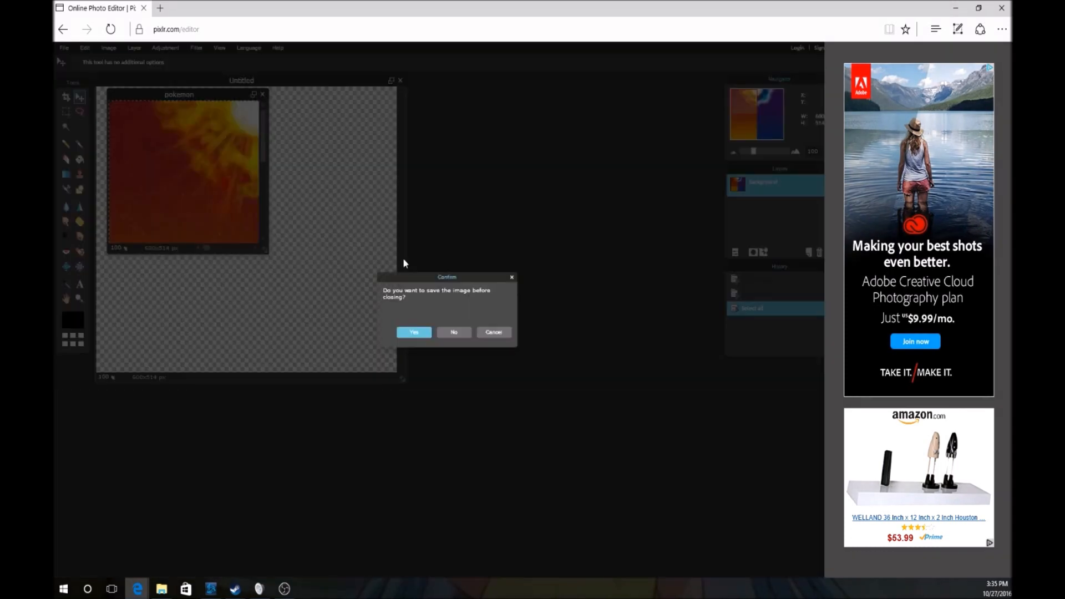
pyautogui.click(455, 332)
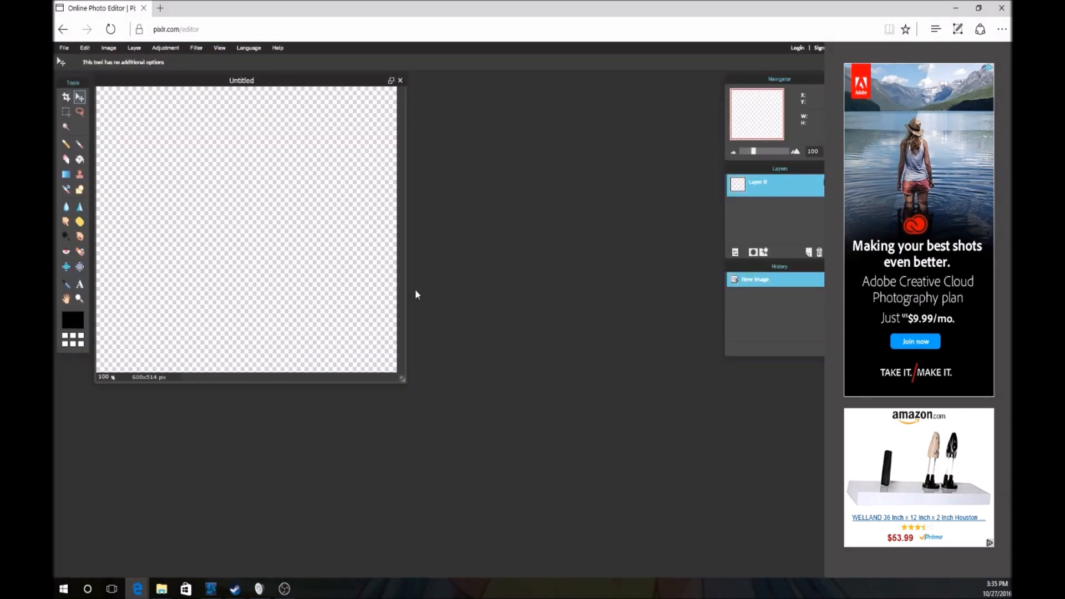
# Step: Paste the copied sun and moon background into the Untitled image and move its window toward the middle of the workspace
pyautogui.click(85, 48)
pyautogui.click(106, 105)
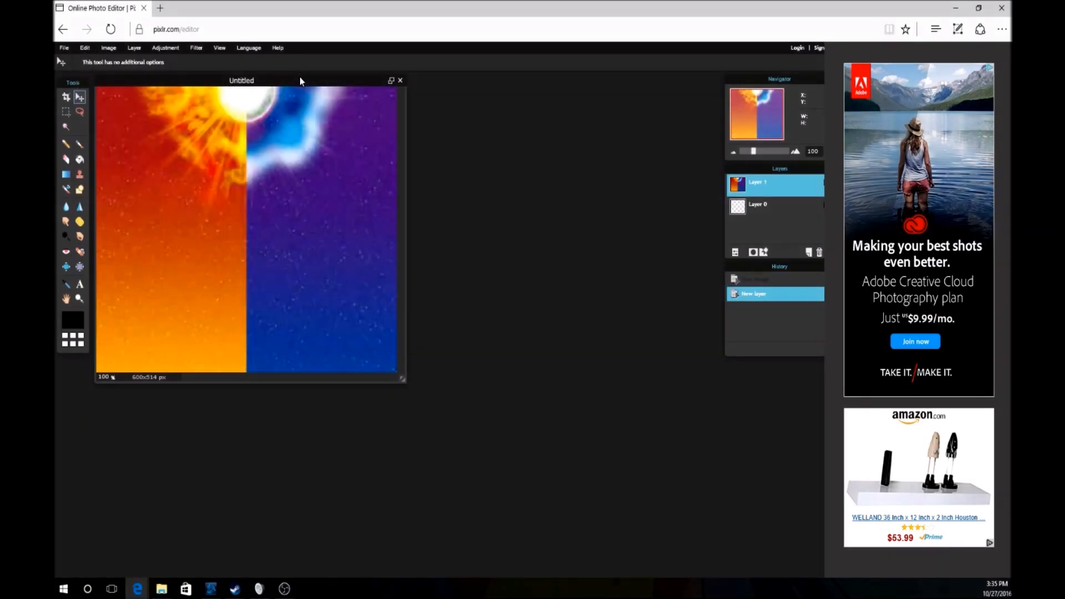
pyautogui.moveTo(300, 81); pyautogui.dragTo(402, 103)
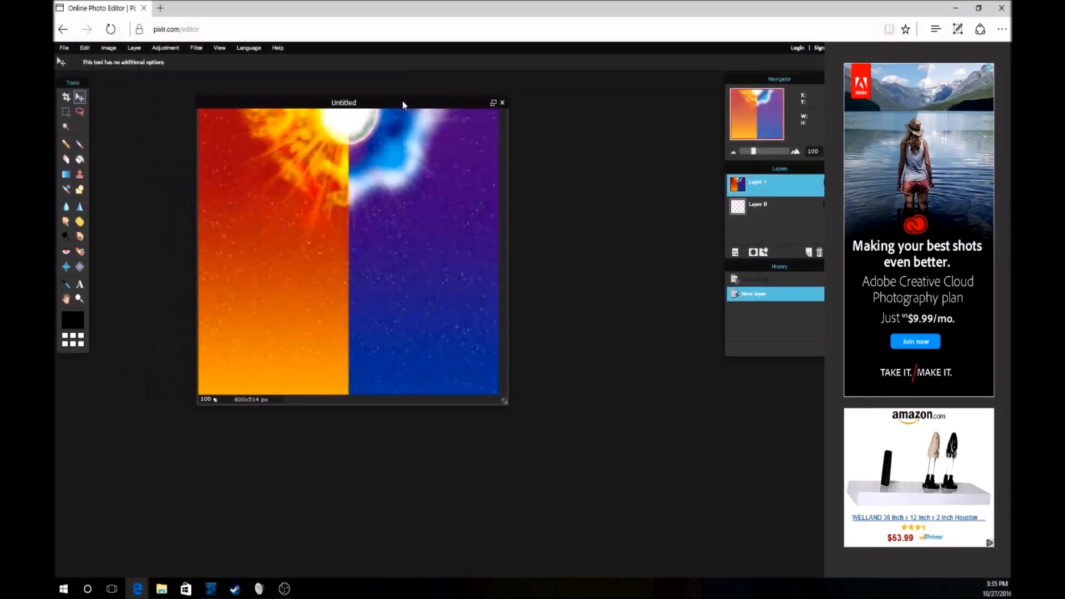
pyautogui.click(70, 51)
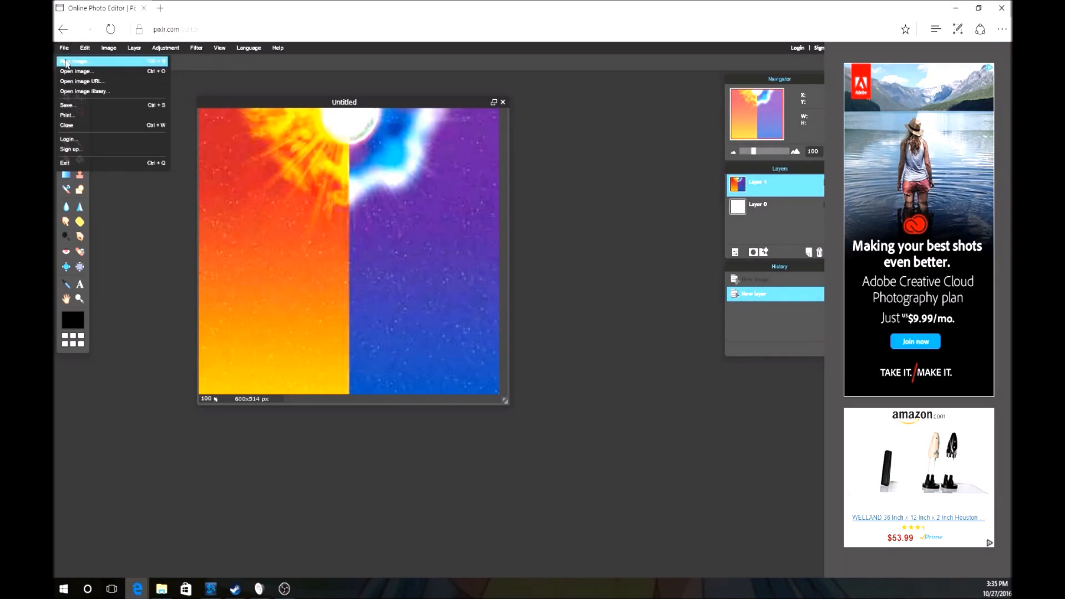
pyautogui.click(66, 61)
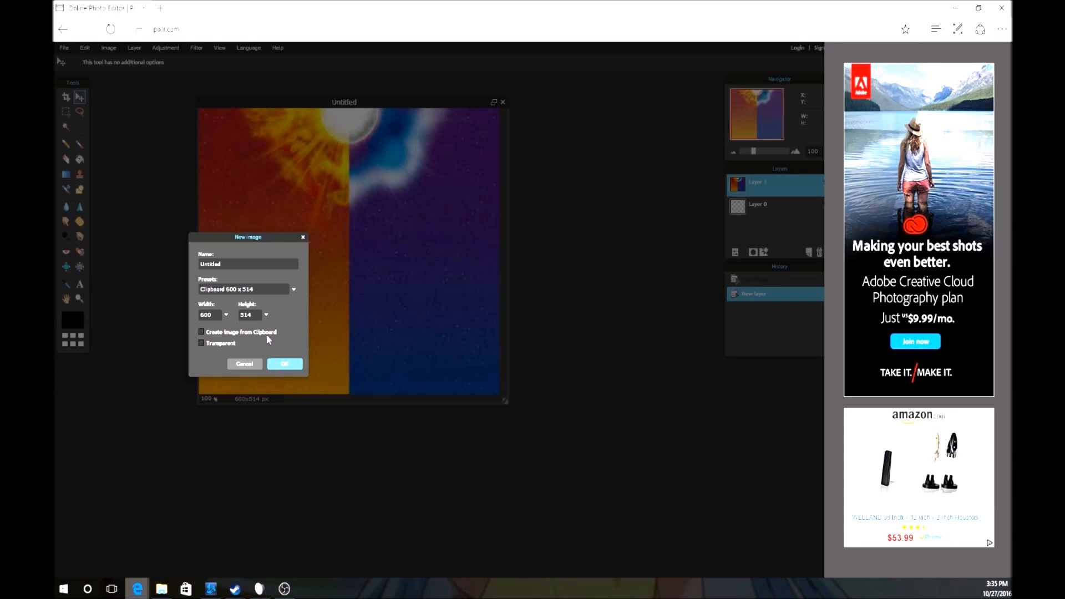
pyautogui.click(302, 237)
pyautogui.click(65, 48)
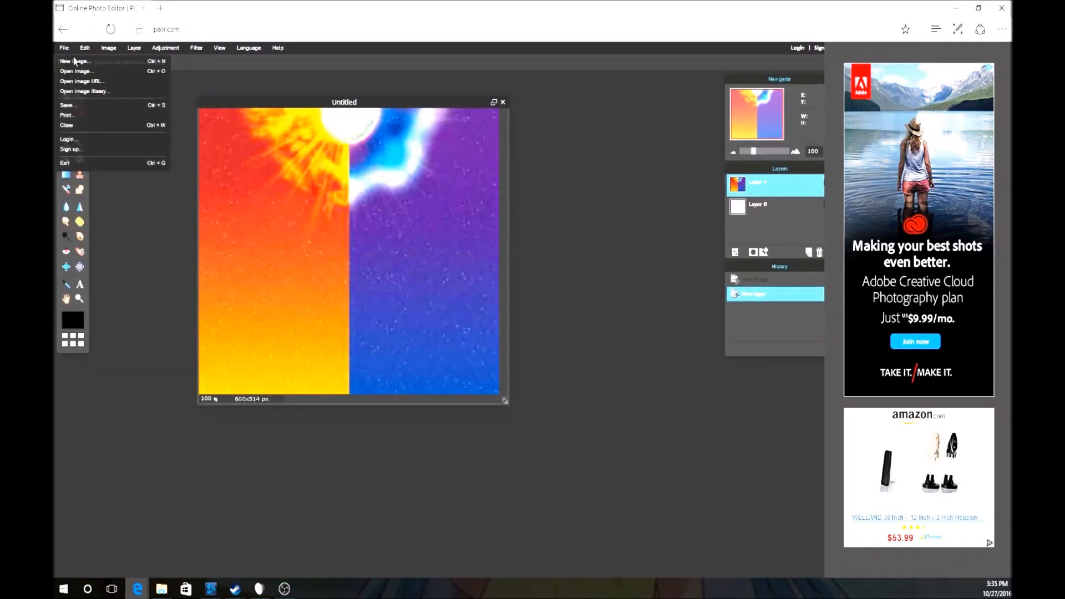
pyautogui.click(78, 62)
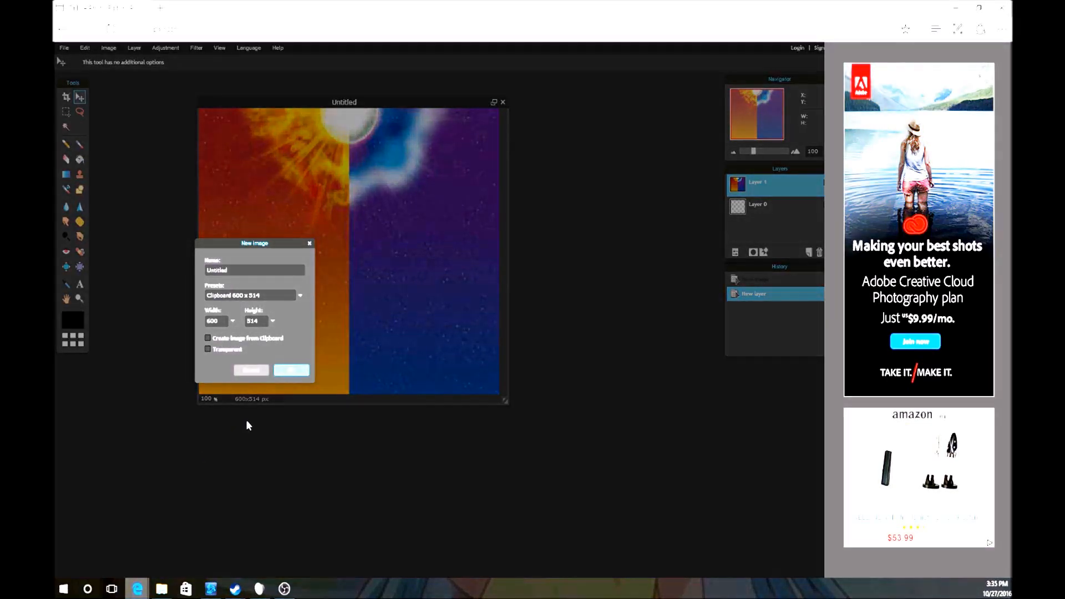
pyautogui.click(311, 242)
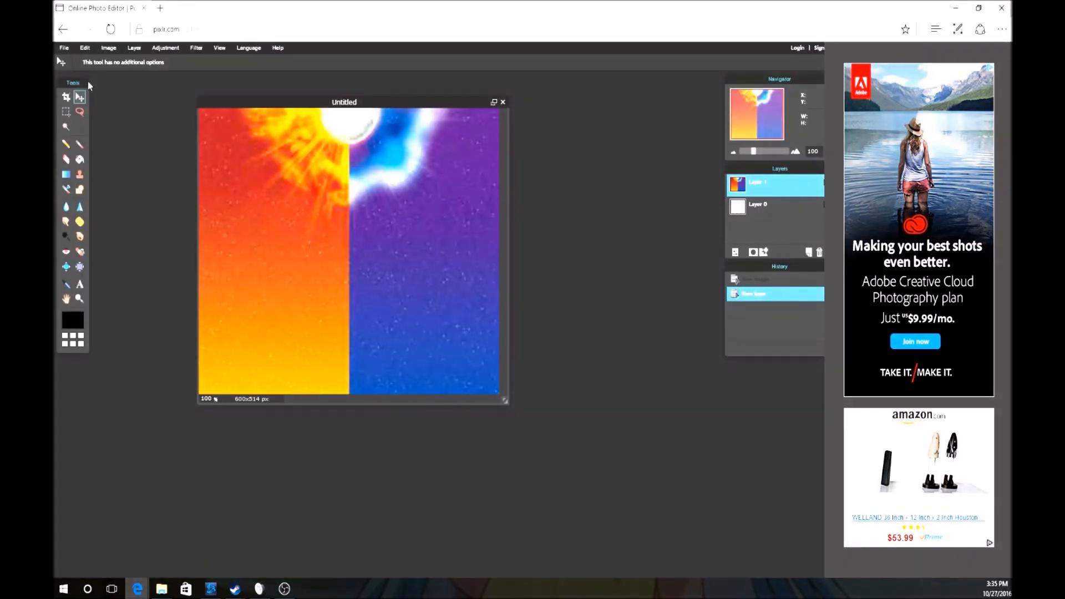
# Step: Open the image "pokeball_by_dansixtsix-d3avw7d" from the youtube folder
pyautogui.click(64, 48)
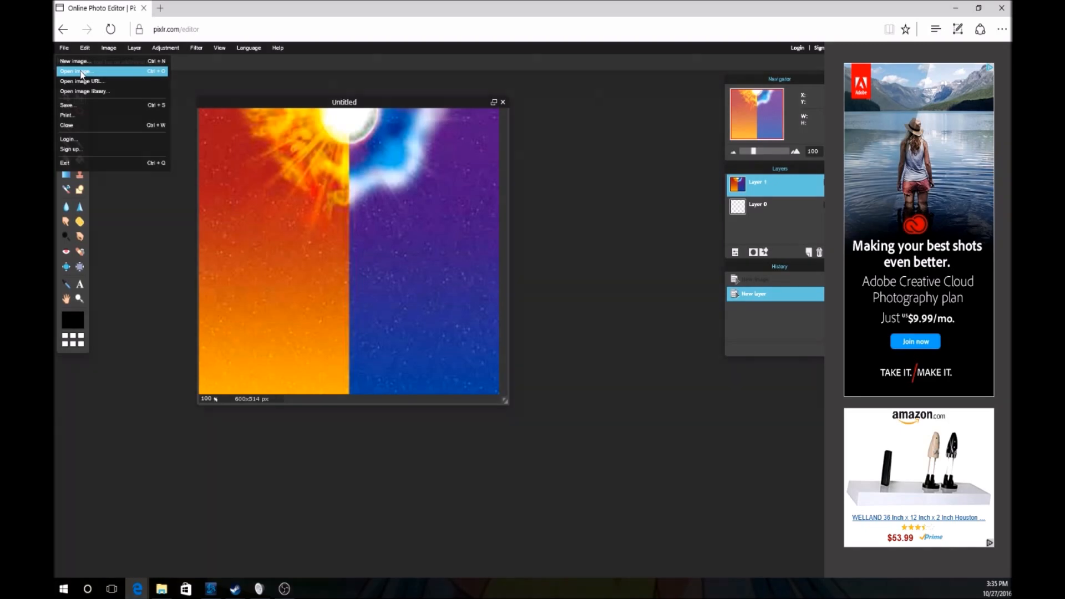
pyautogui.click(78, 71)
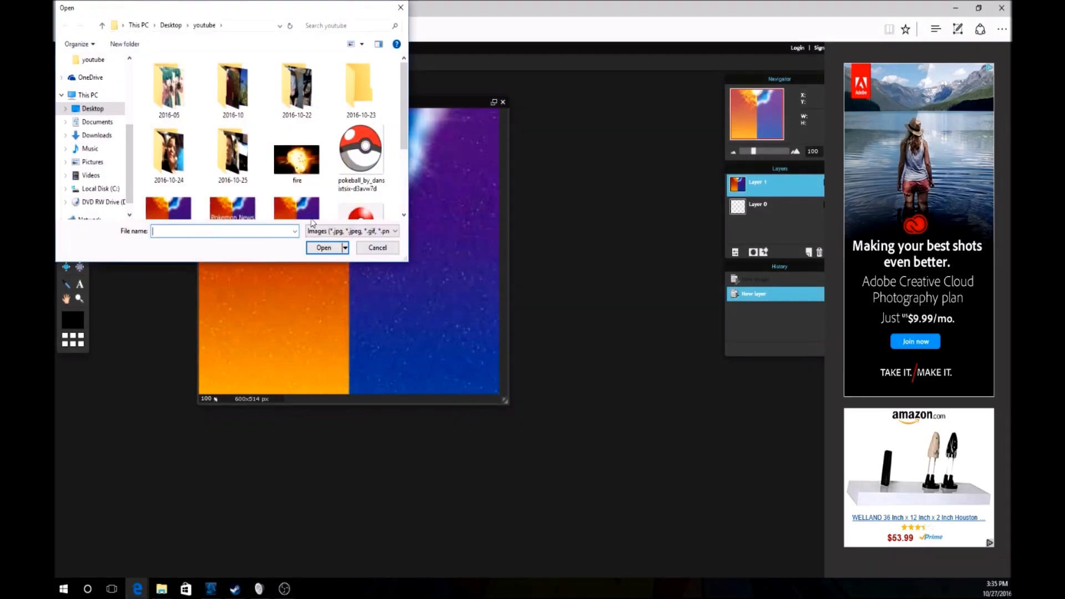
pyautogui.scroll(1, 360, 108)
pyautogui.click(364, 90)
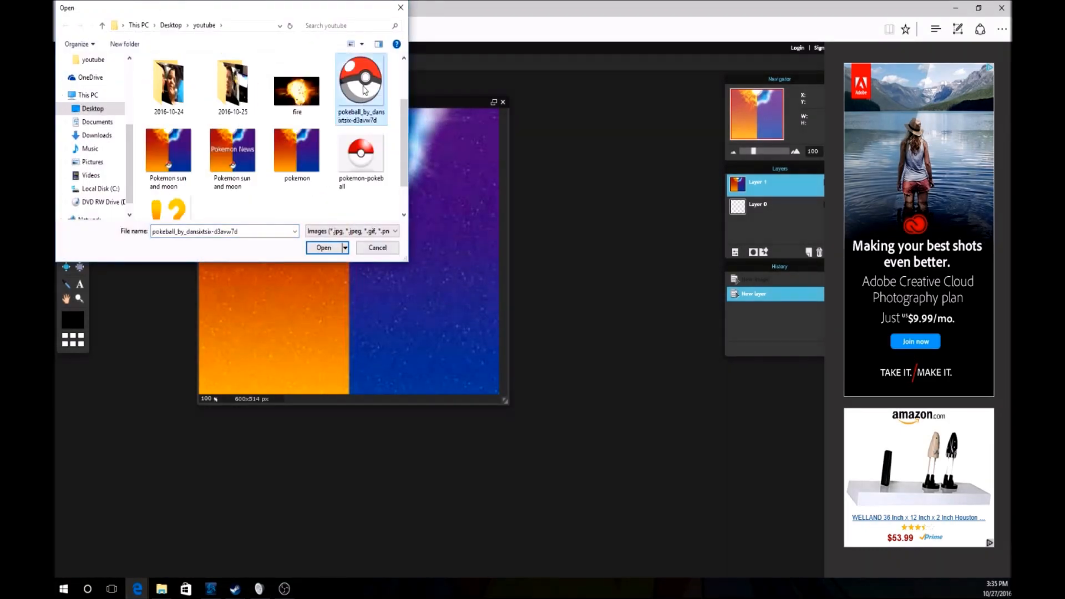
pyautogui.click(328, 248)
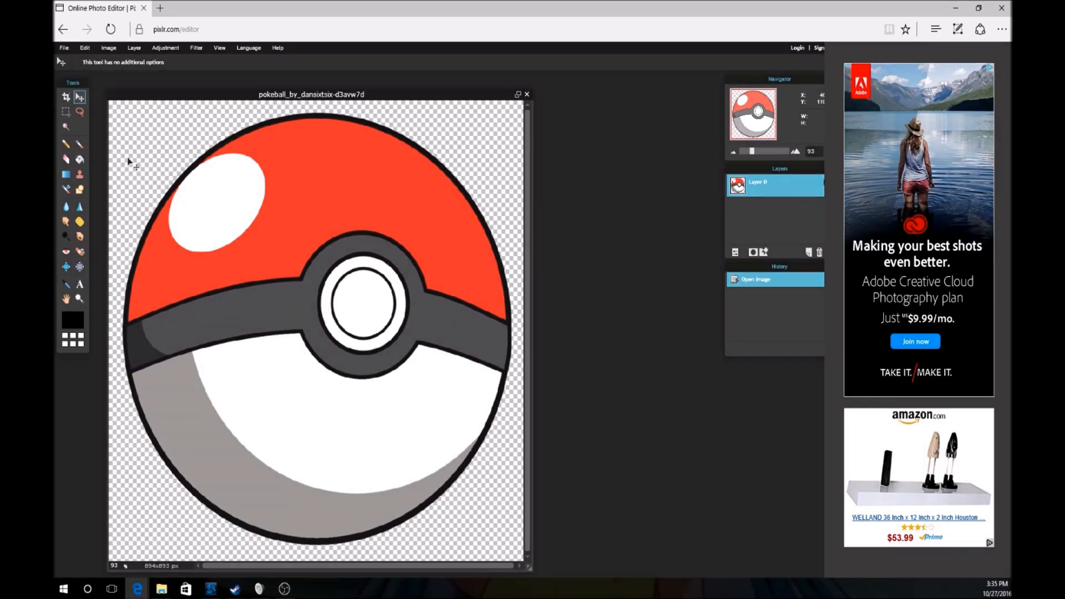
# Step: Resize the pokeball image to 200 x 200 pixels with constrained proportions
pyautogui.click(109, 47)
pyautogui.click(117, 68)
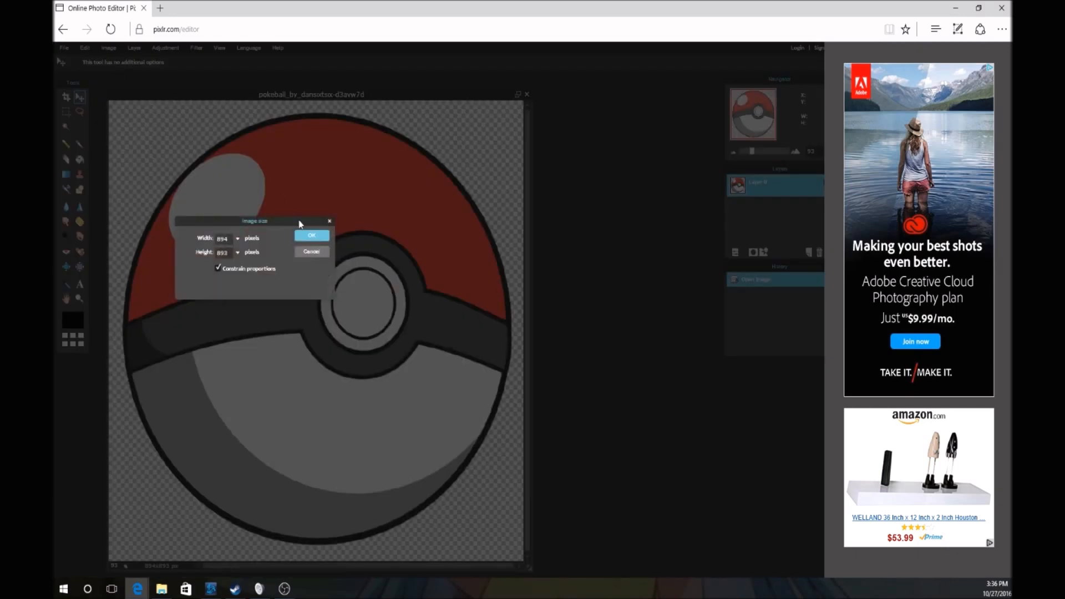
pyautogui.press('BackSpace')
pyautogui.press('BackSpace')
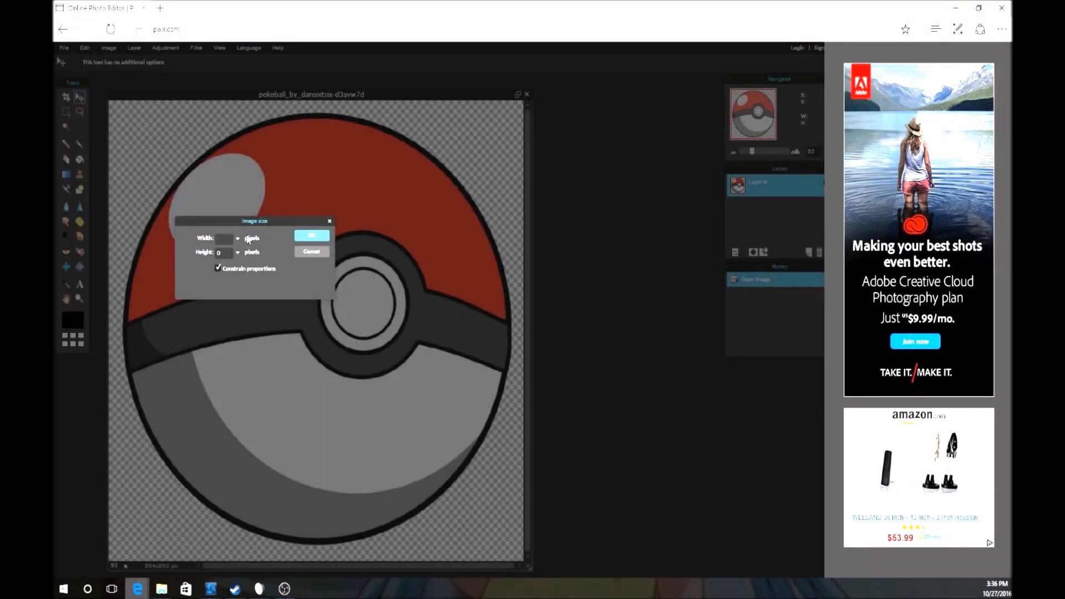
pyautogui.write('200')
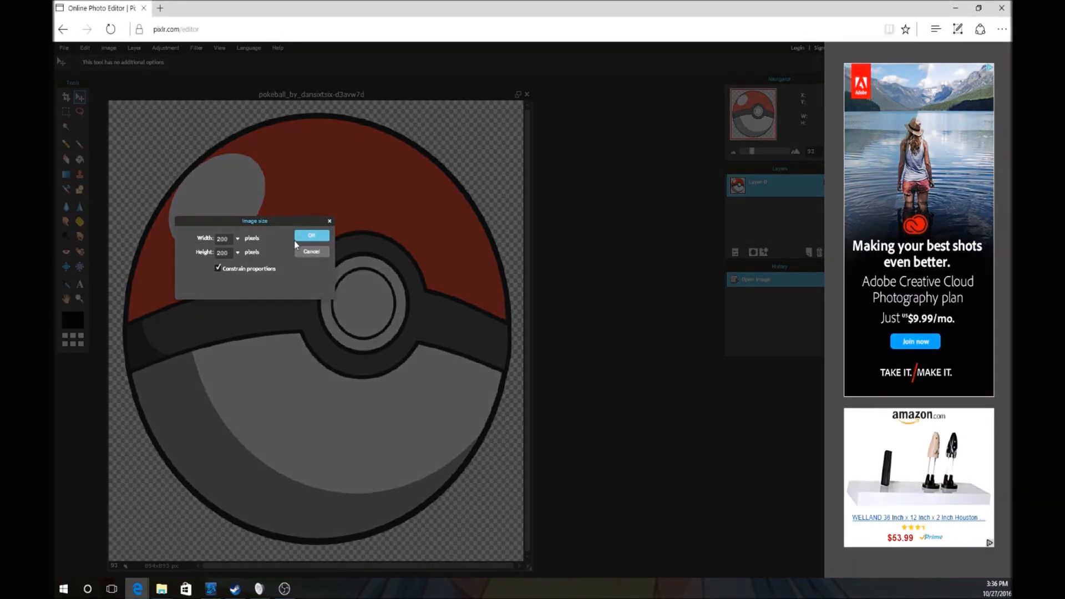
pyautogui.click(299, 237)
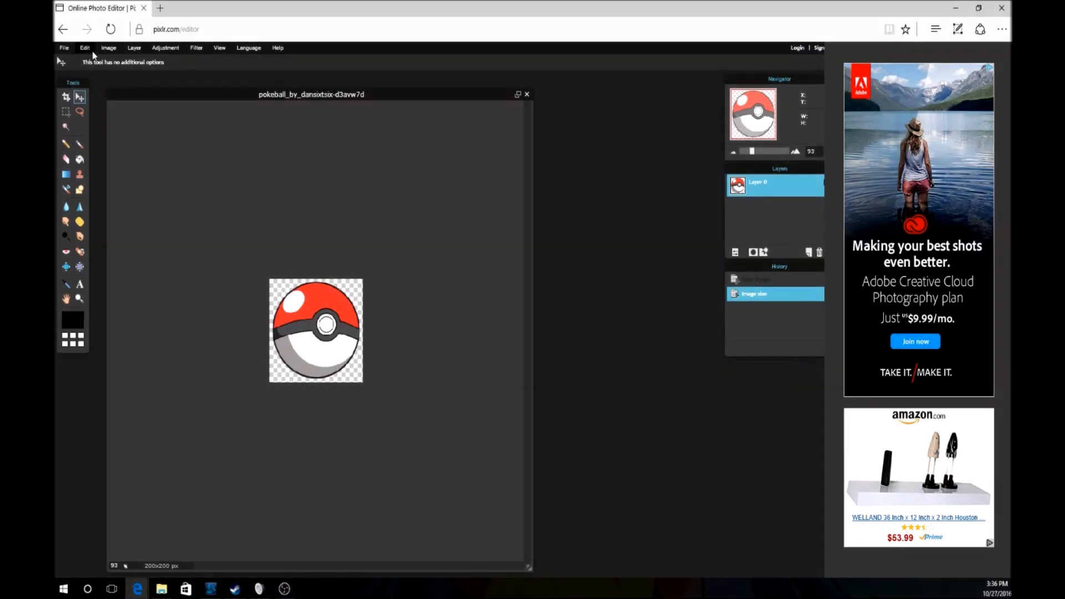
# Step: Copy the entire resized pokeball image and close it without saving
pyautogui.click(86, 48)
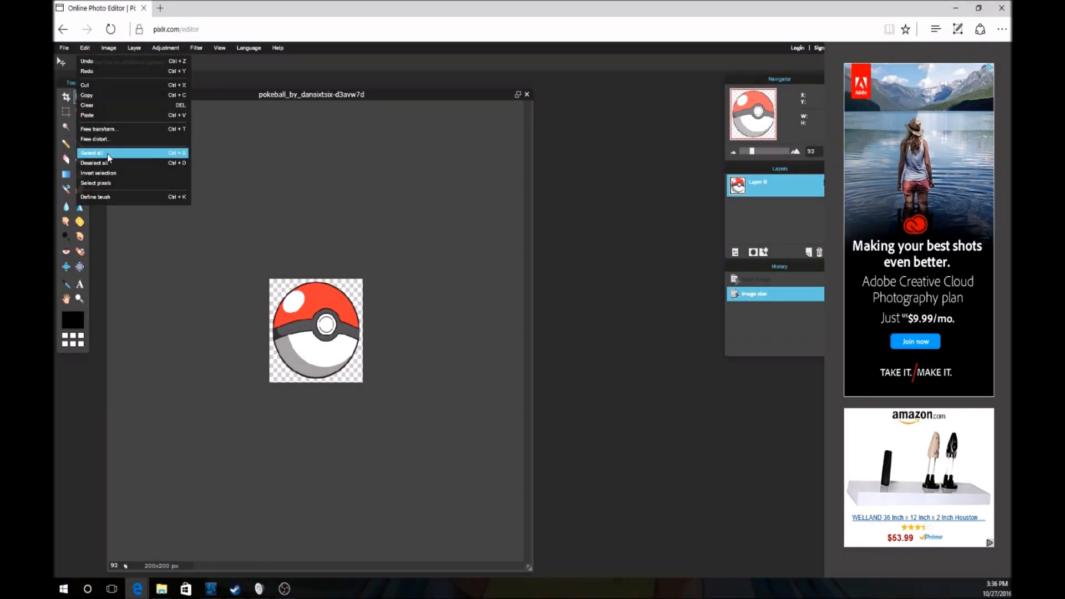
pyautogui.click(108, 154)
pyautogui.click(86, 48)
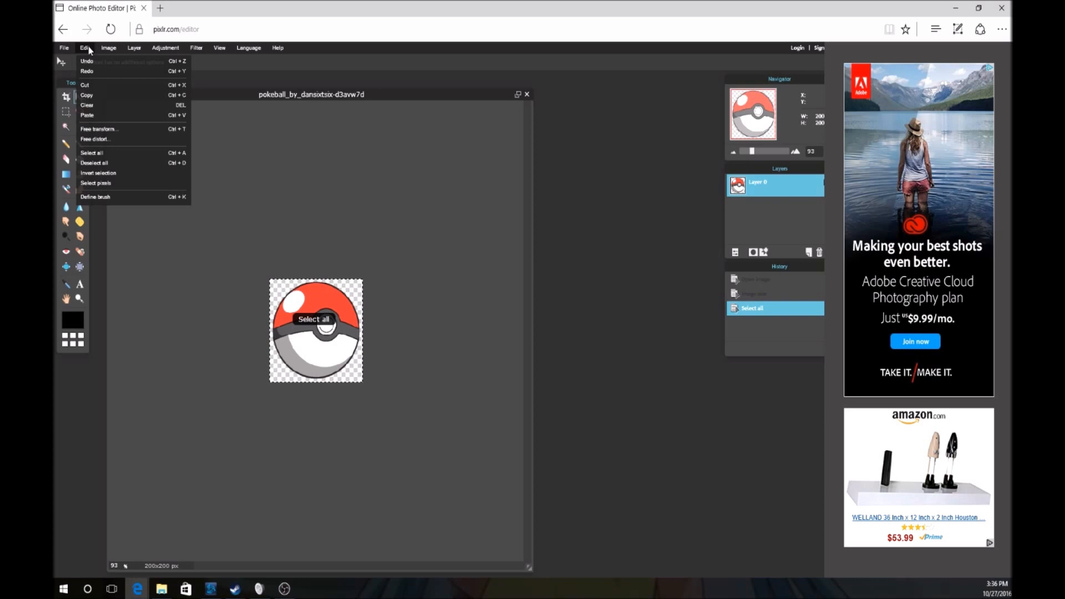
pyautogui.click(107, 95)
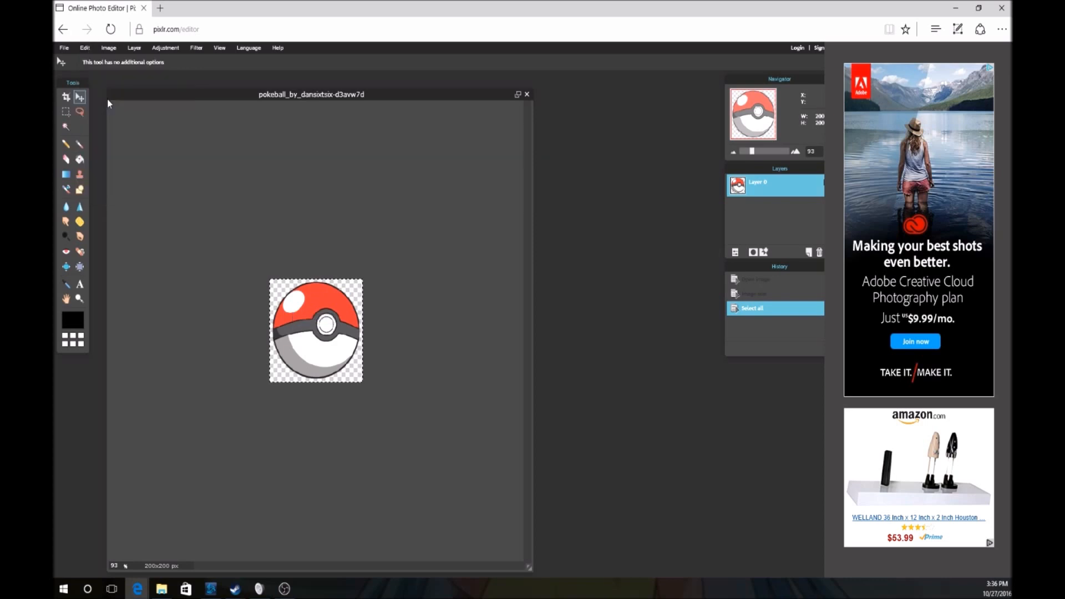
pyautogui.click(527, 95)
pyautogui.click(452, 332)
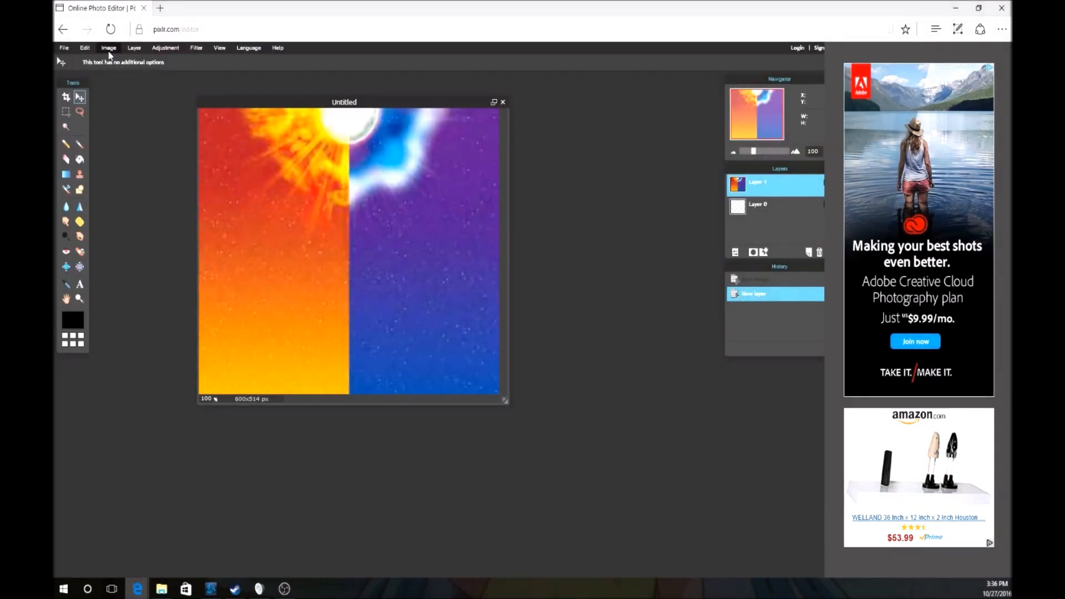
# Step: Paste the pokeball into the Untitled image and move it straight down into the lower half of the background
pyautogui.click(89, 48)
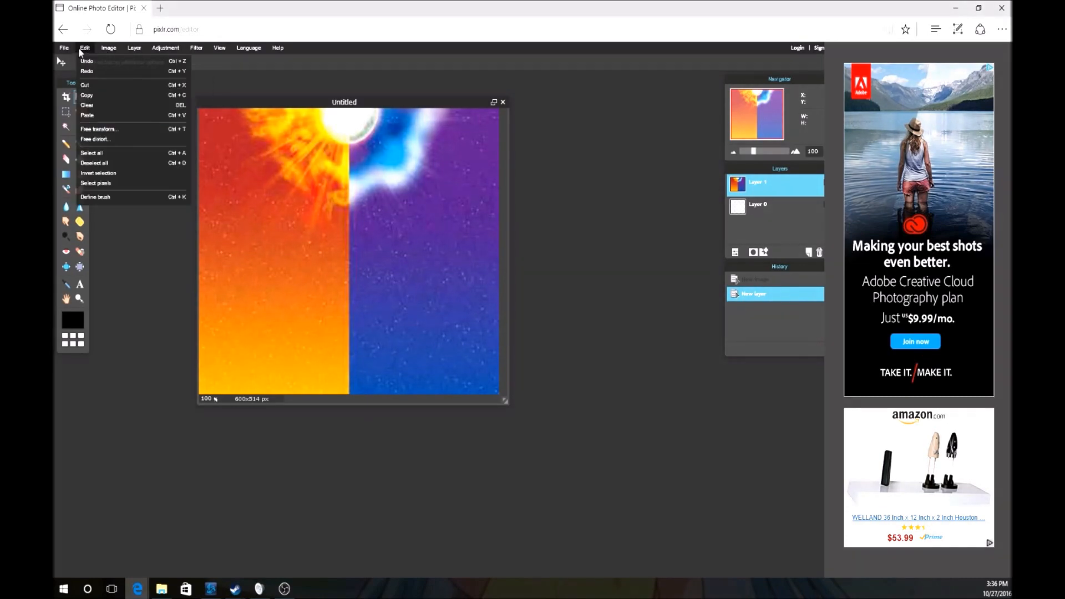
pyautogui.click(89, 115)
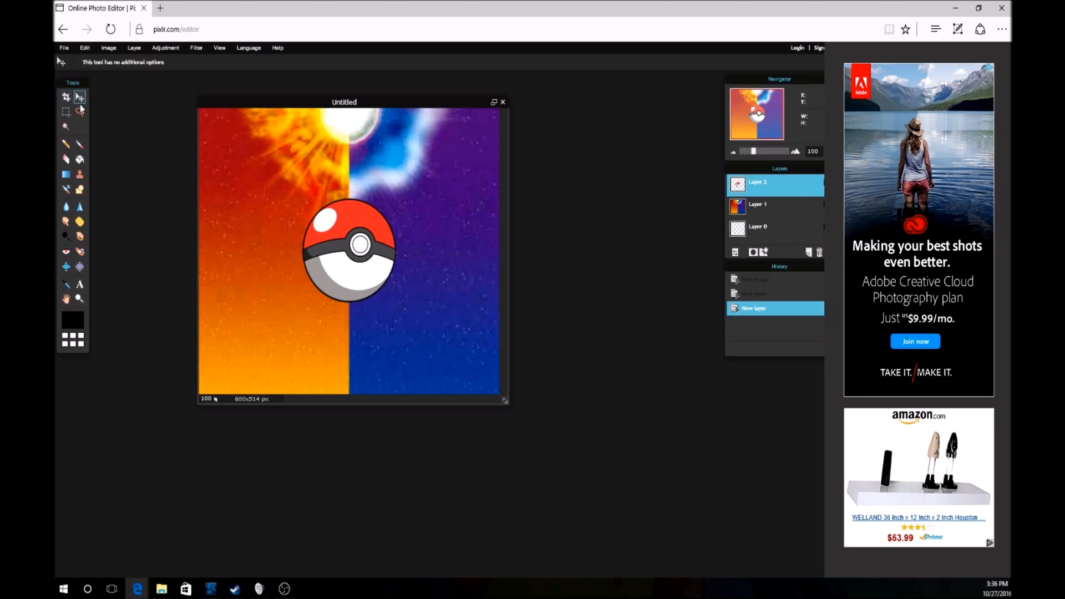
pyautogui.moveTo(332, 253); pyautogui.dragTo(332, 306)
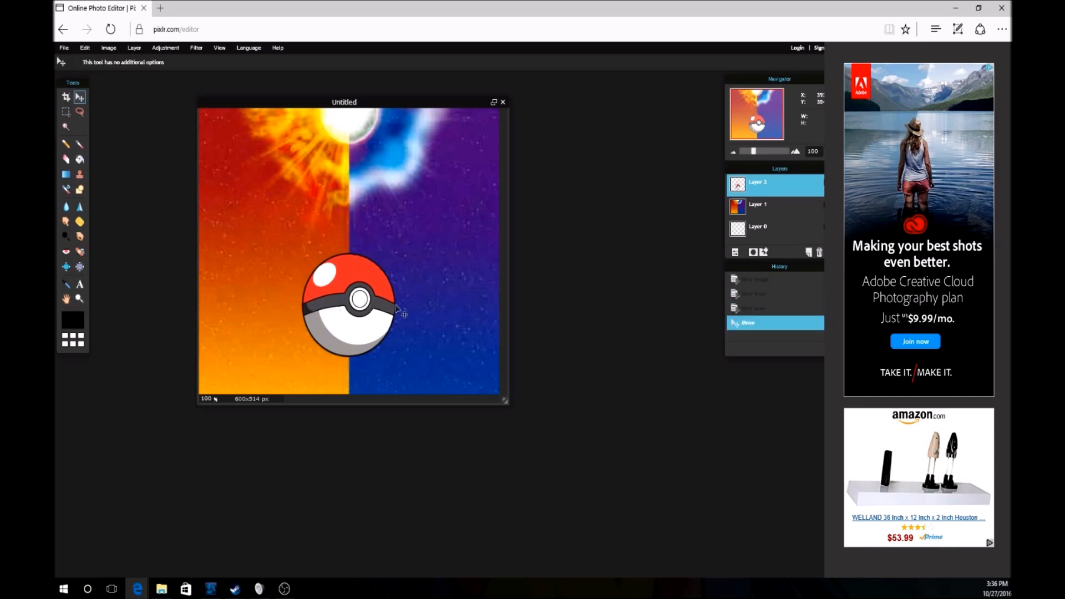
# Step: Open the image "warcraft-quest-icons-papercraft" from the youtube folder
pyautogui.click(64, 48)
pyautogui.click(83, 72)
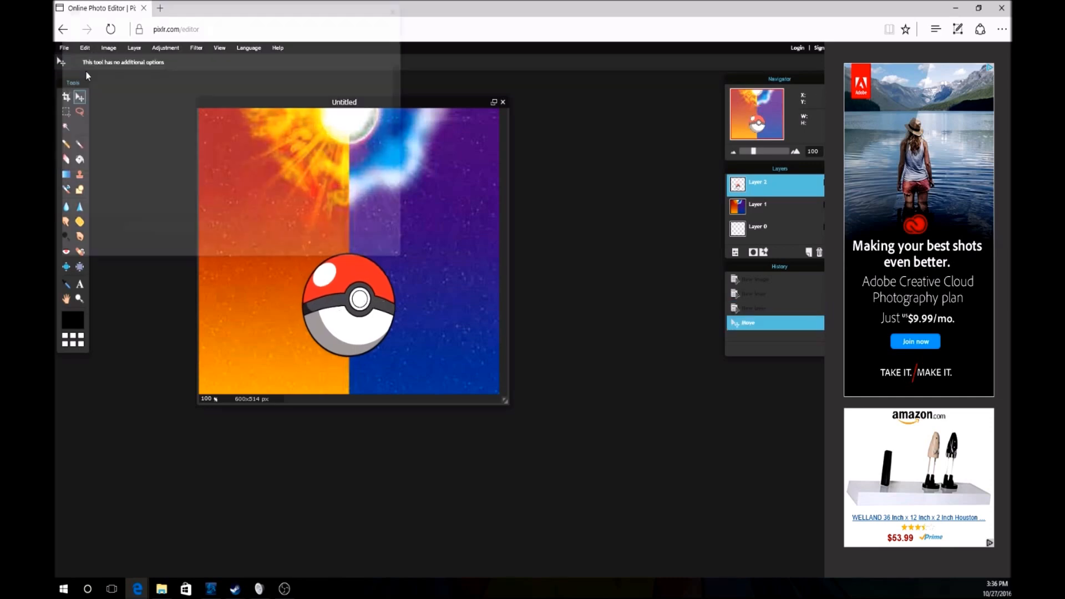
pyautogui.click(182, 180)
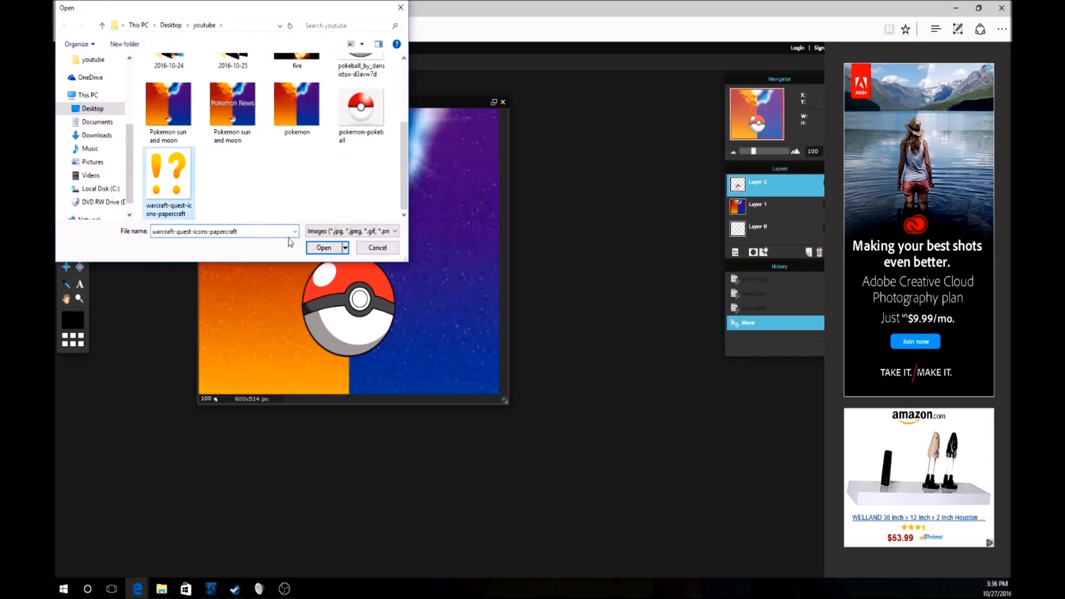
pyautogui.click(325, 247)
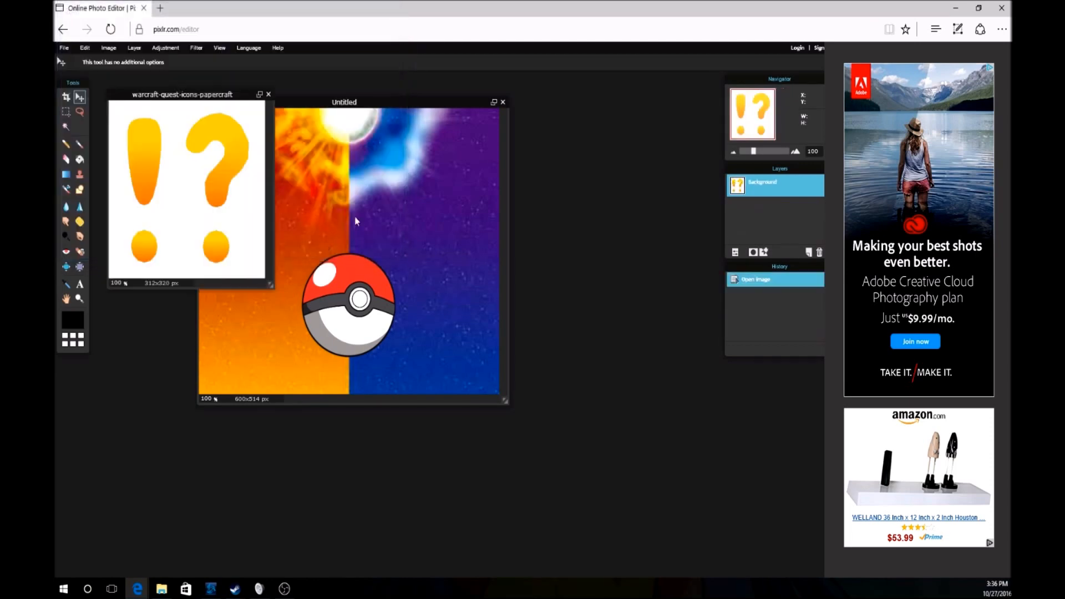
# Step: Crop the quest icons image to just the exclamation mark, about 93 x 270 px, and apply the crop
pyautogui.click(65, 99)
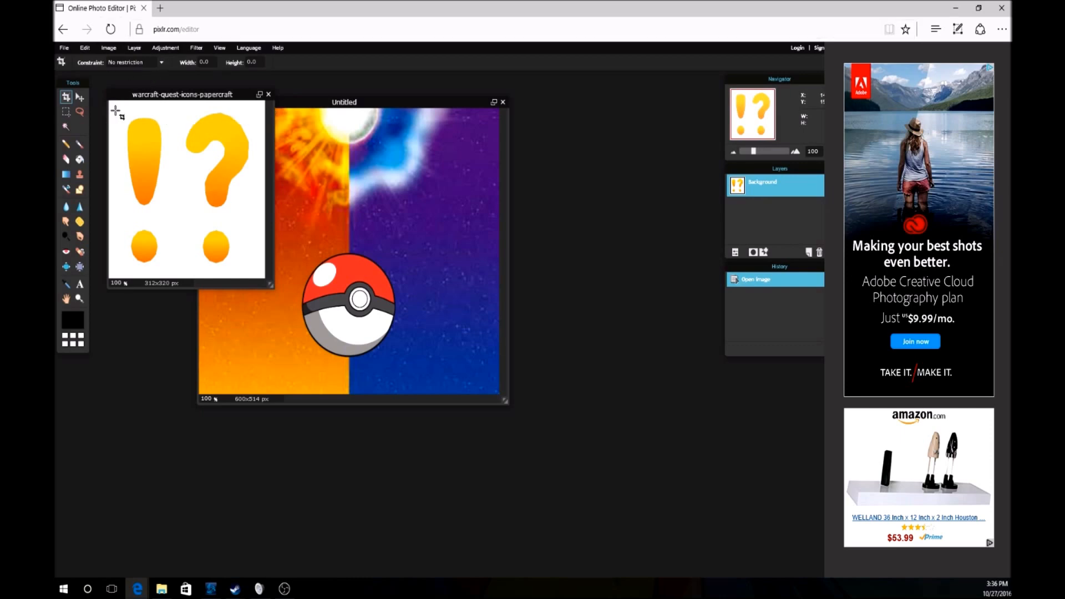
pyautogui.moveTo(122, 114); pyautogui.dragTo(168, 264)
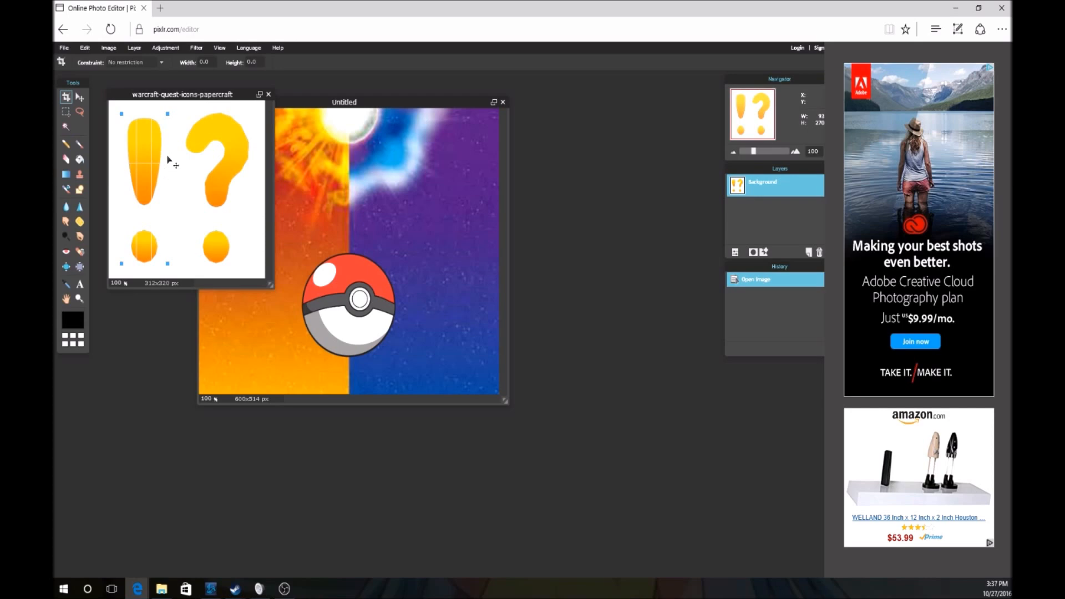
pyautogui.click(190, 344)
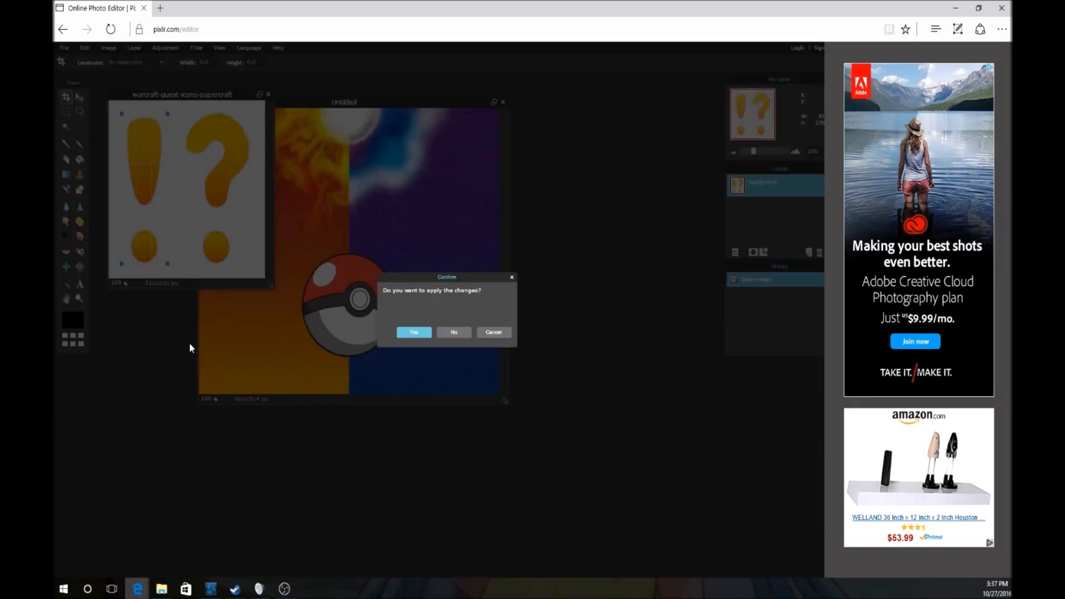
pyautogui.click(416, 332)
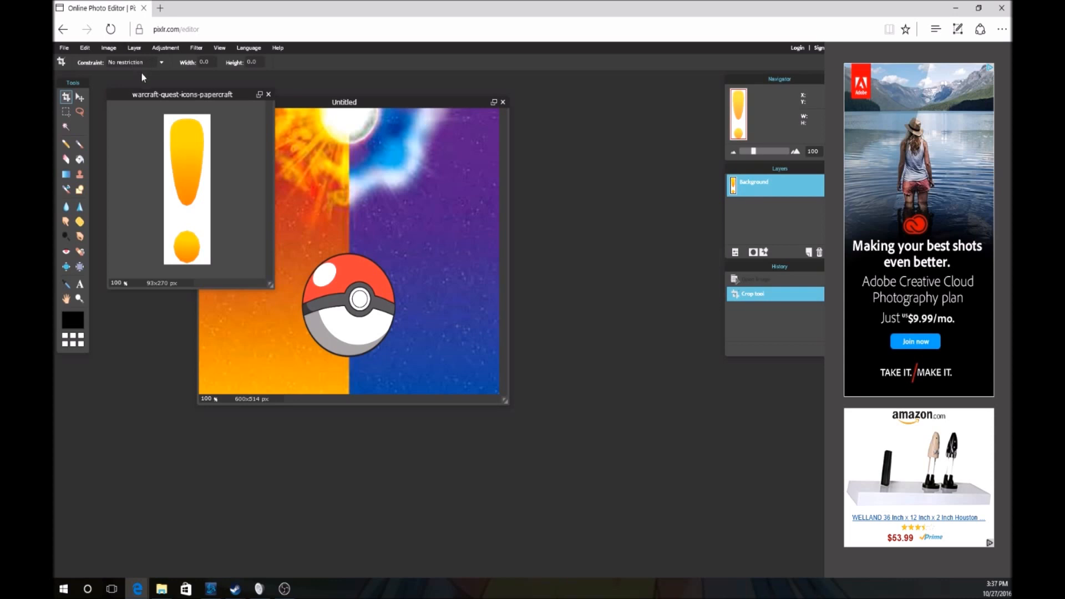
# Step: Resize the cropped exclamation mark image to a height of 100 pixels with constrained proportions
pyautogui.click(109, 48)
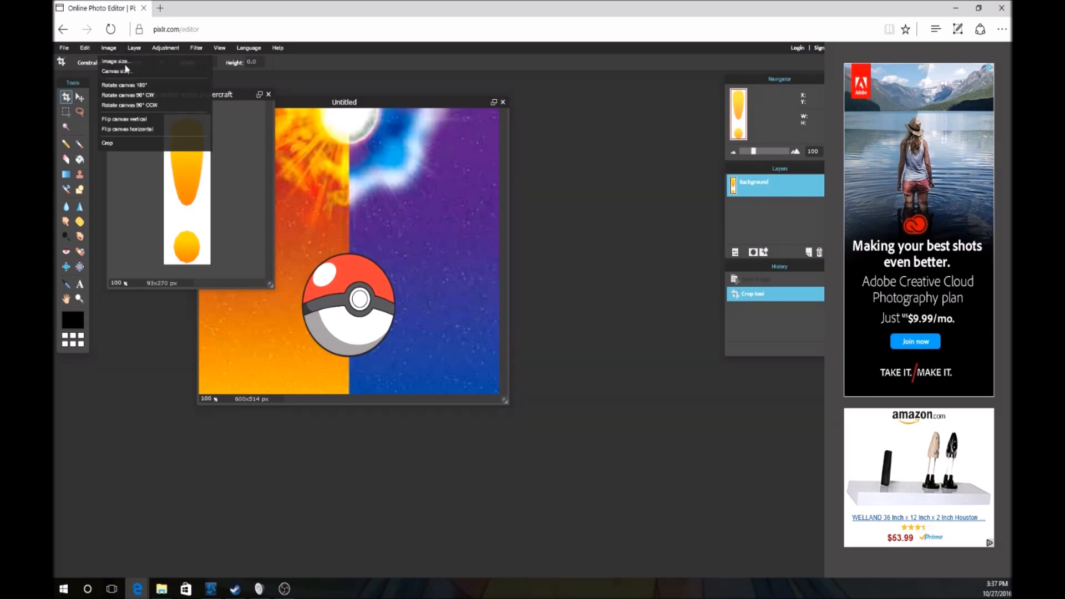
pyautogui.click(127, 64)
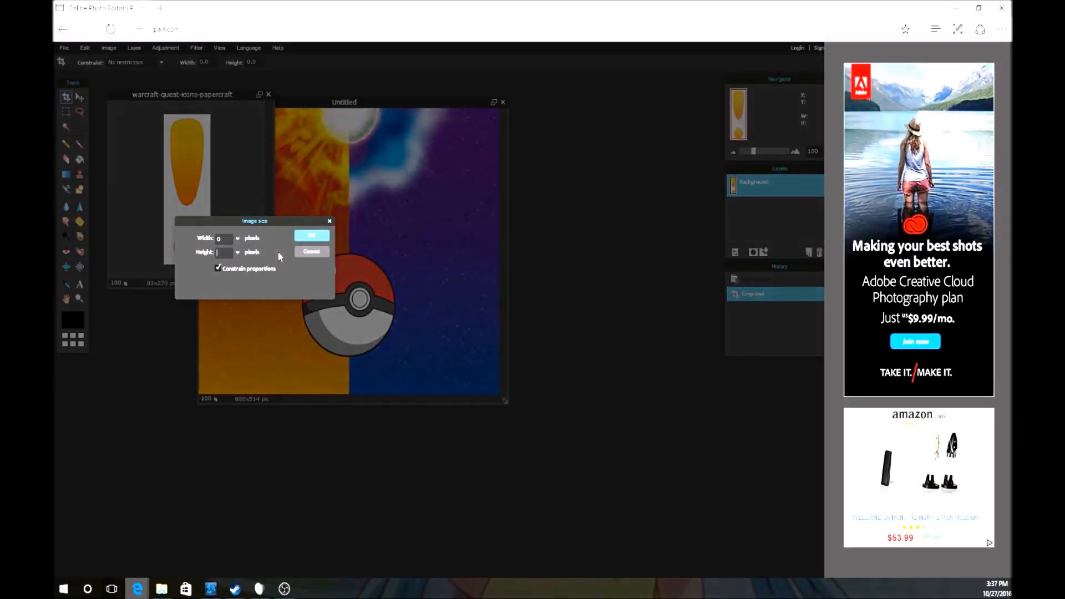
pyautogui.write('100')
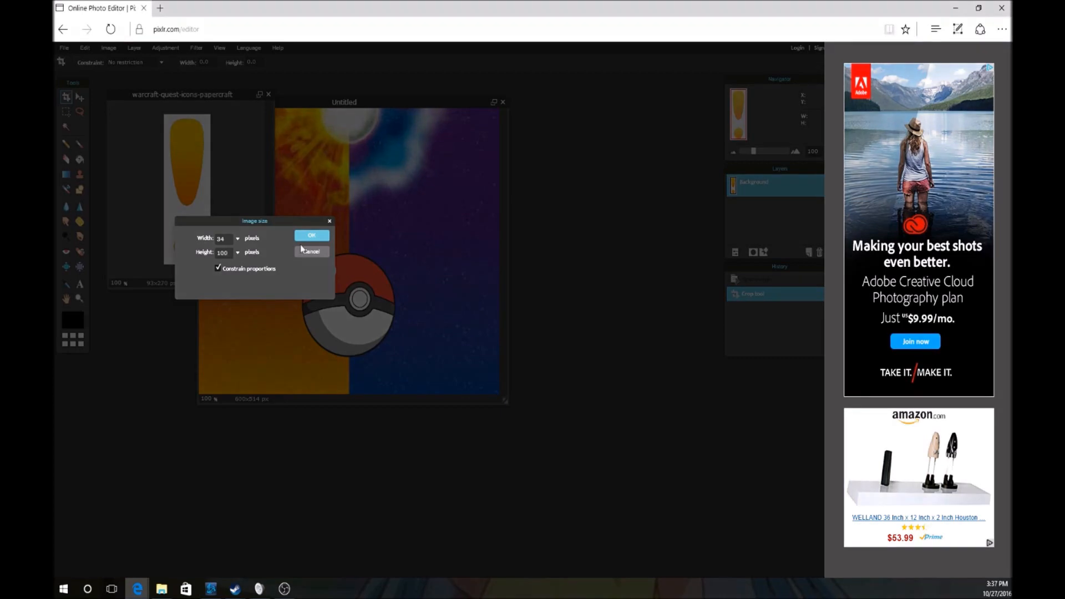
pyautogui.click(312, 235)
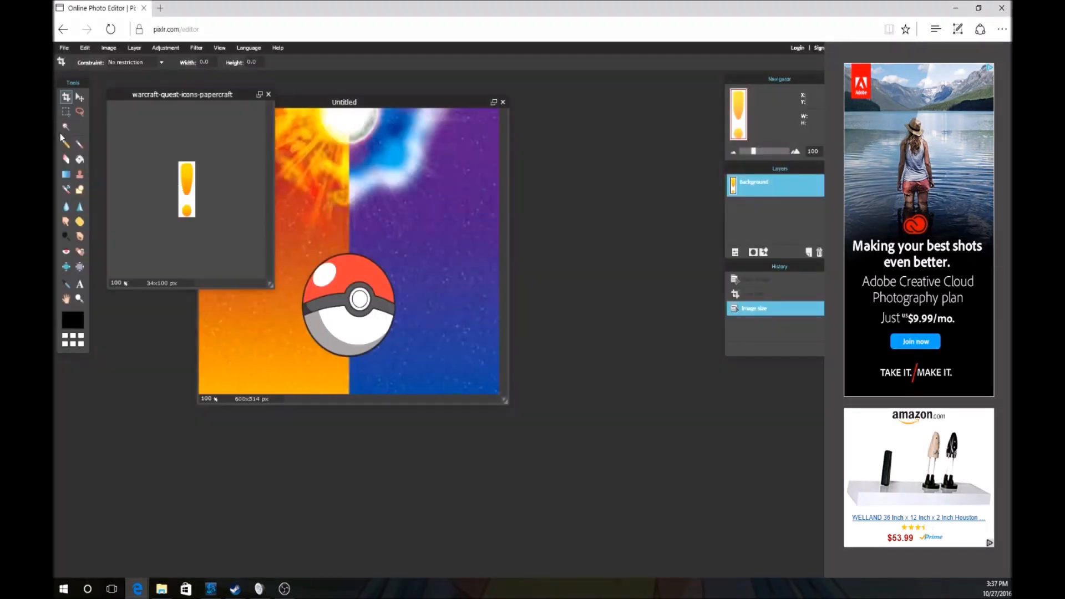
# Step: Select the white background around the exclamation mark with the Wand tool at tolerance 0 and invert the selection
pyautogui.click(79, 112)
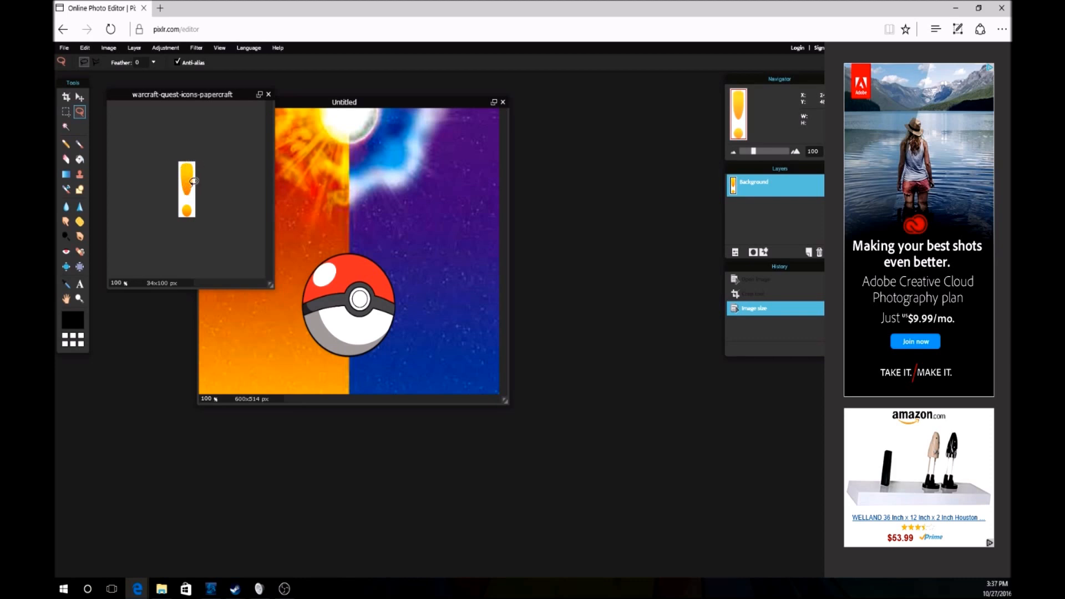
pyautogui.click(66, 127)
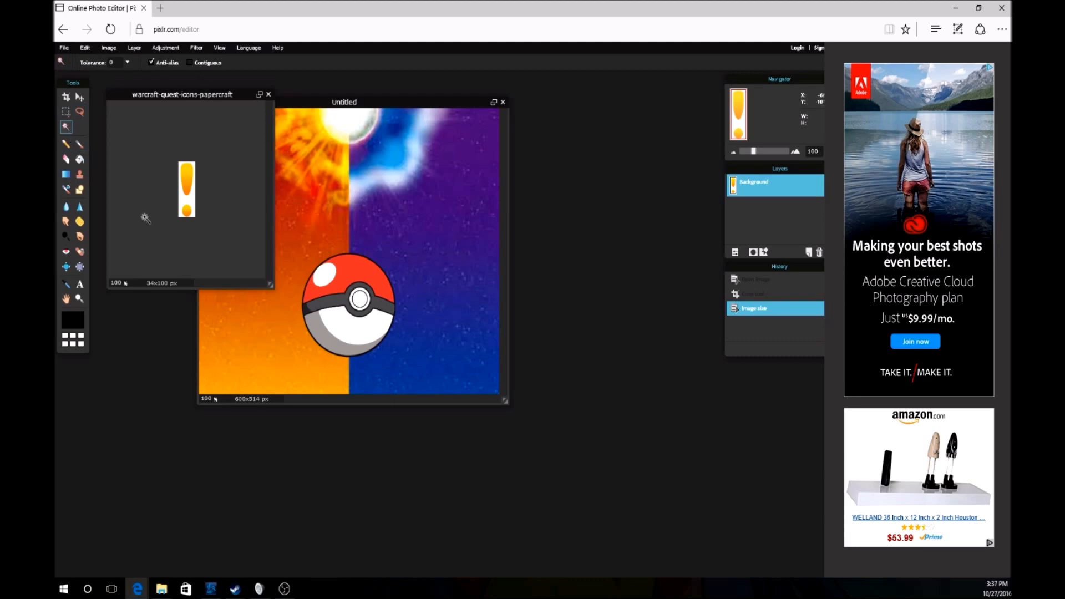
pyautogui.click(183, 199)
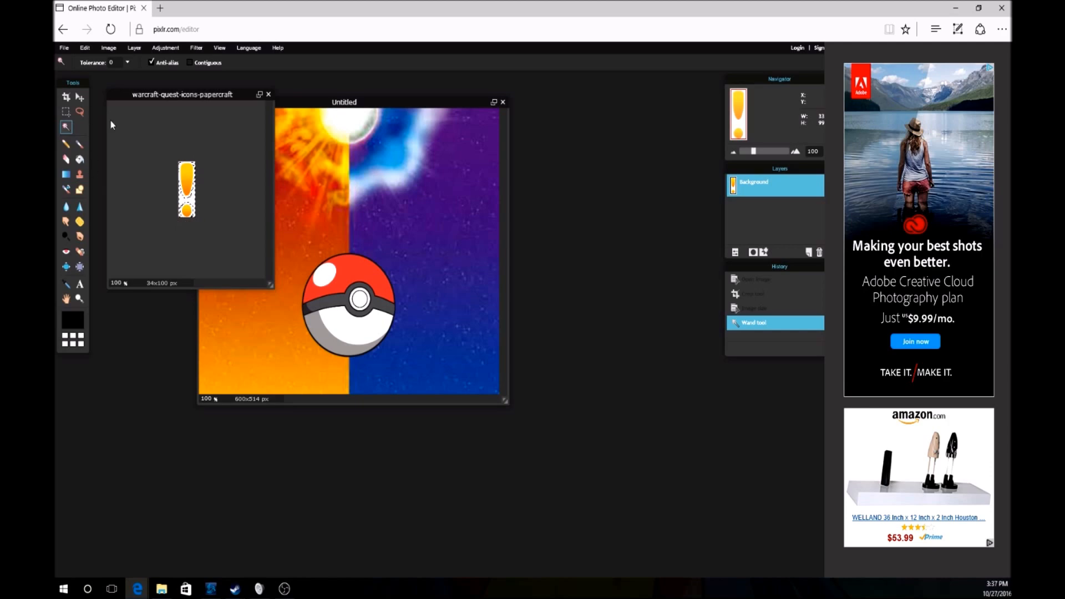
pyautogui.click(83, 48)
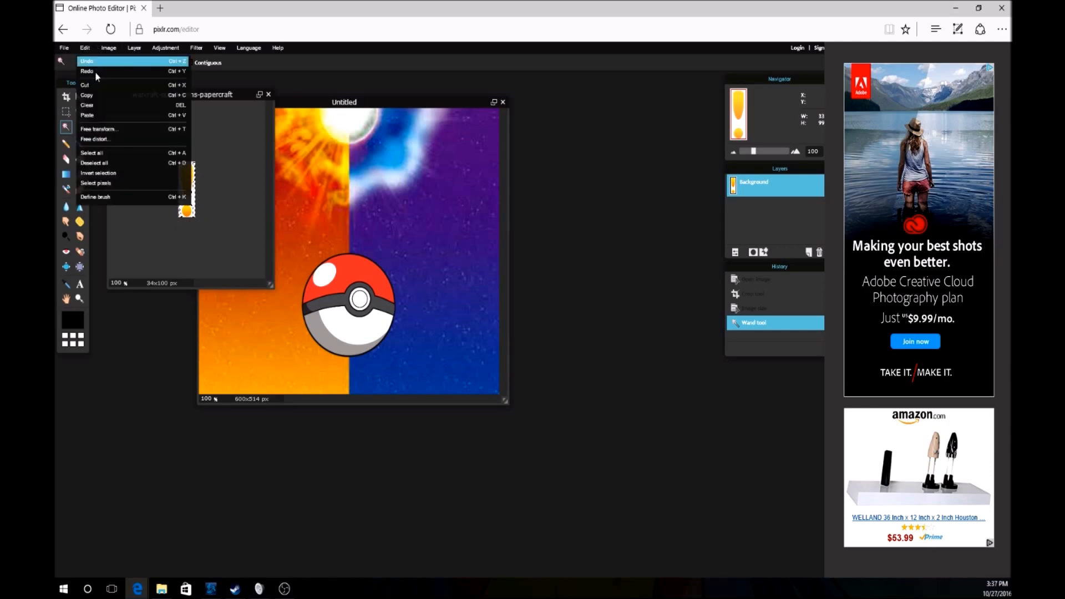
pyautogui.click(101, 176)
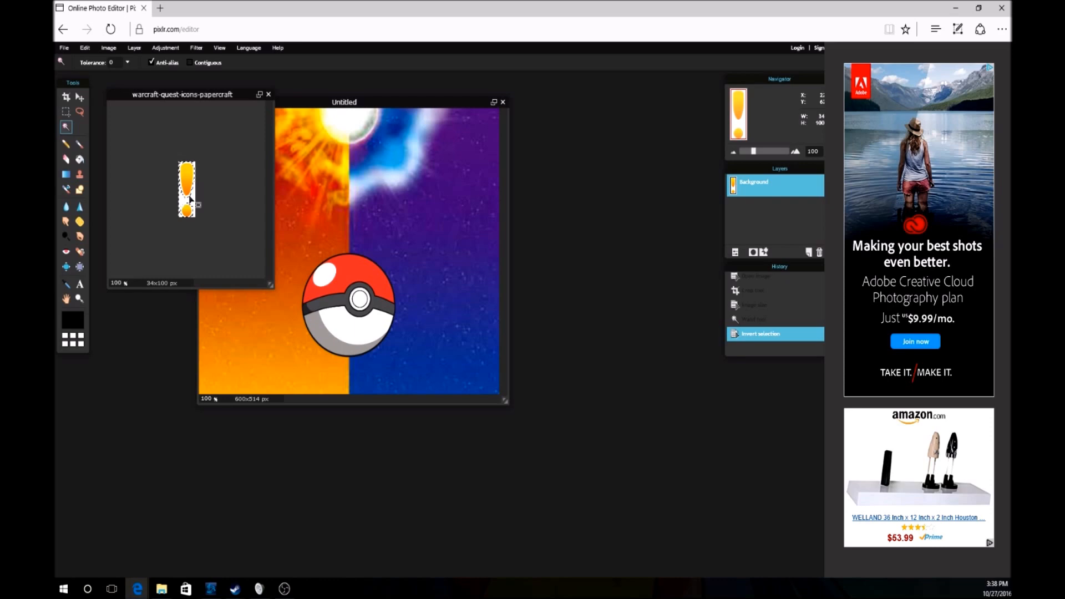
# Step: Copy the selected exclamation mark and close its image without saving
pyautogui.click(85, 48)
pyautogui.click(94, 96)
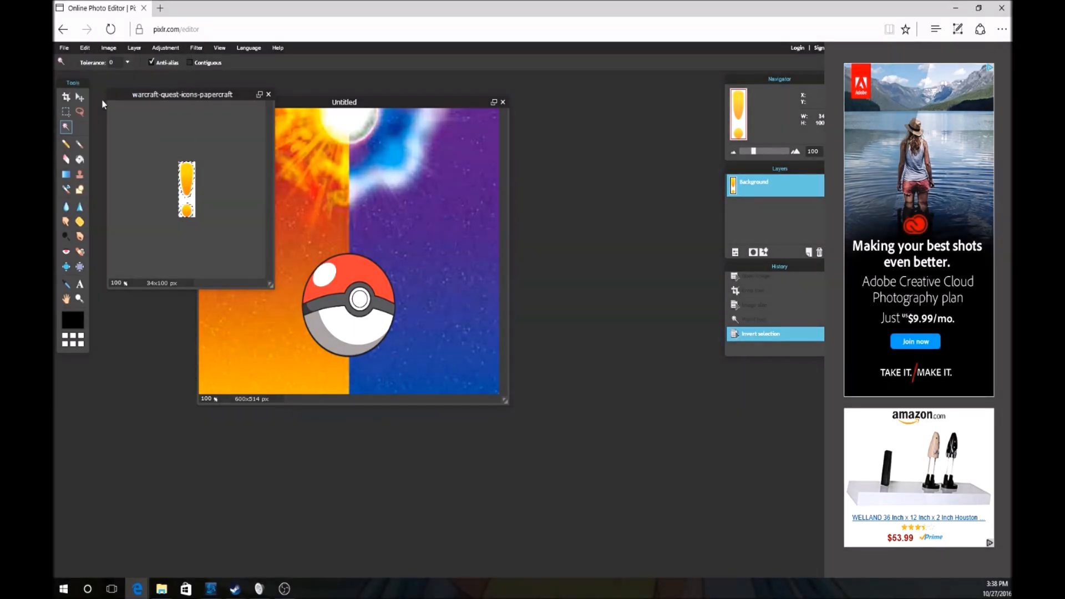
pyautogui.click(269, 94)
pyautogui.click(455, 332)
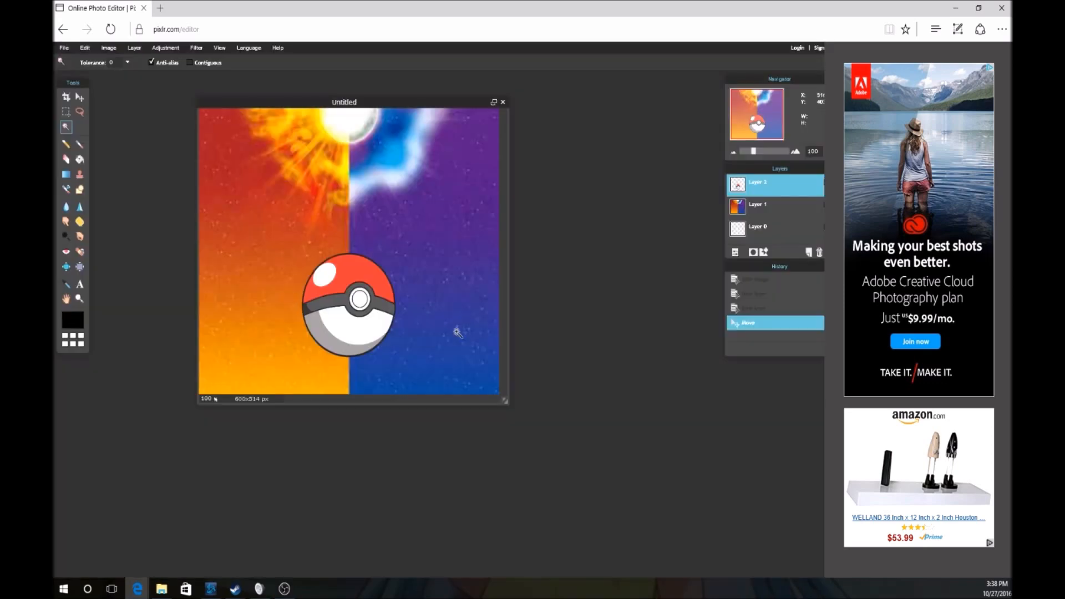
# Step: Paste the exclamation mark into the Untitled image and move it up to sit just above the pokeball
pyautogui.click(84, 48)
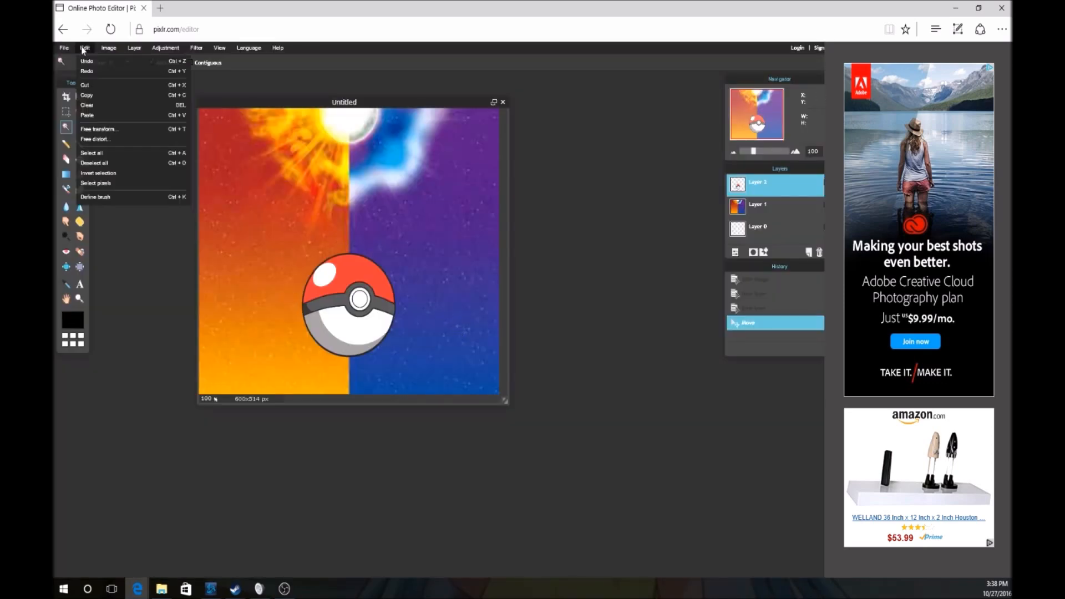
pyautogui.click(127, 118)
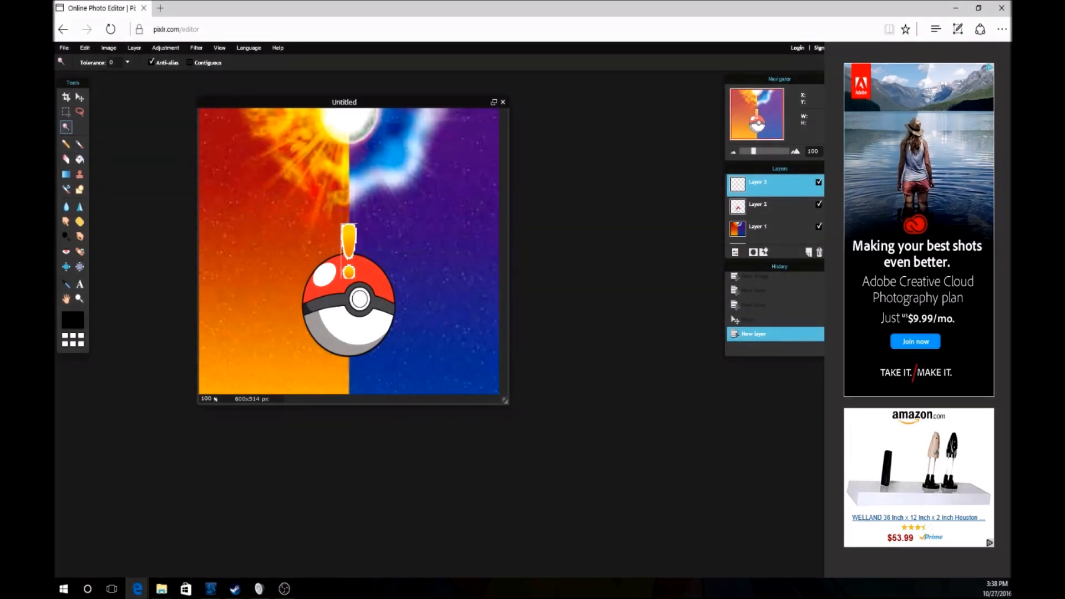
pyautogui.click(80, 98)
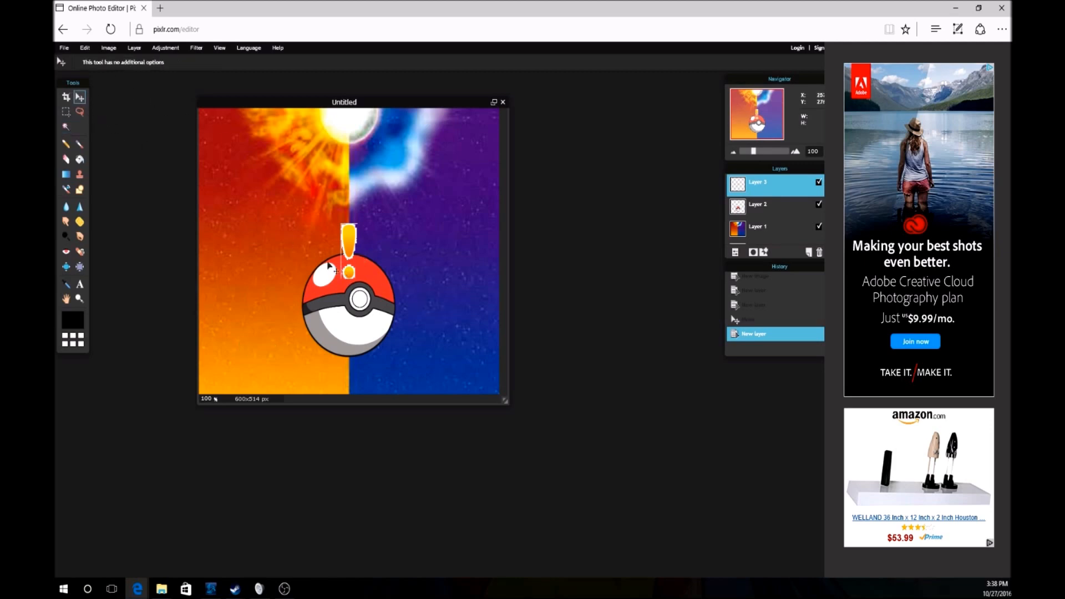
pyautogui.moveTo(357, 256); pyautogui.dragTo(360, 223)
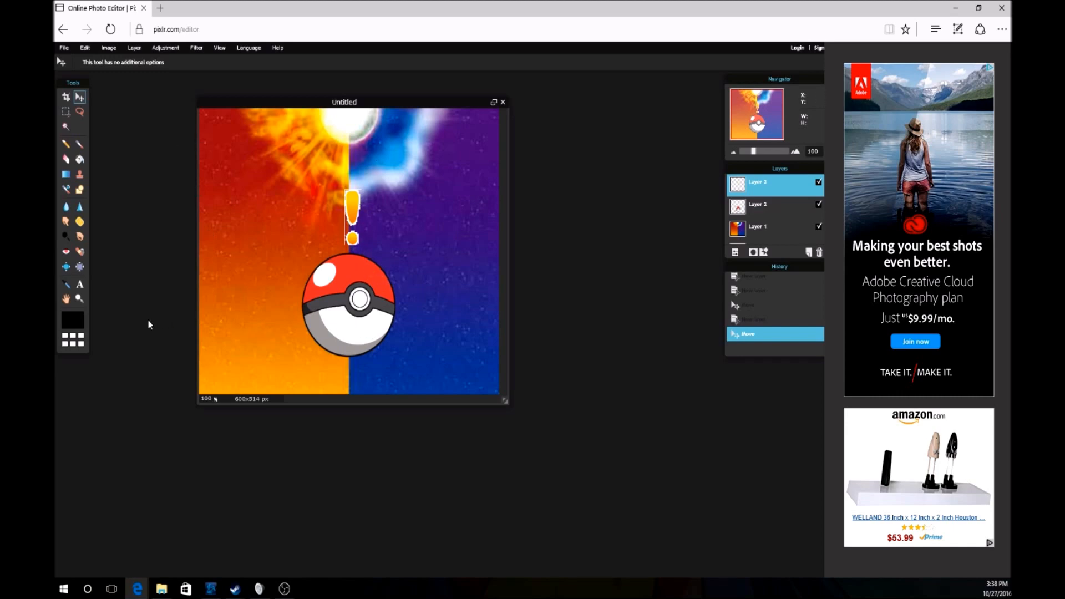
pyautogui.click(80, 285)
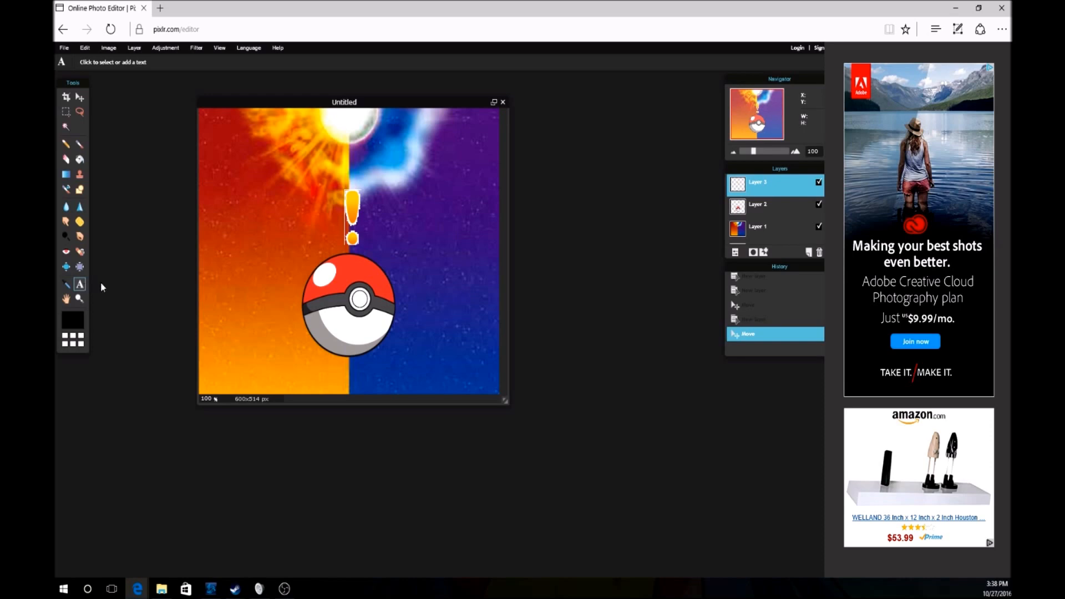
pyautogui.click(258, 191)
pyautogui.write('gfd')
pyautogui.press('BackSpace')
pyautogui.press('BackSpace')
pyautogui.press('BackSpace')
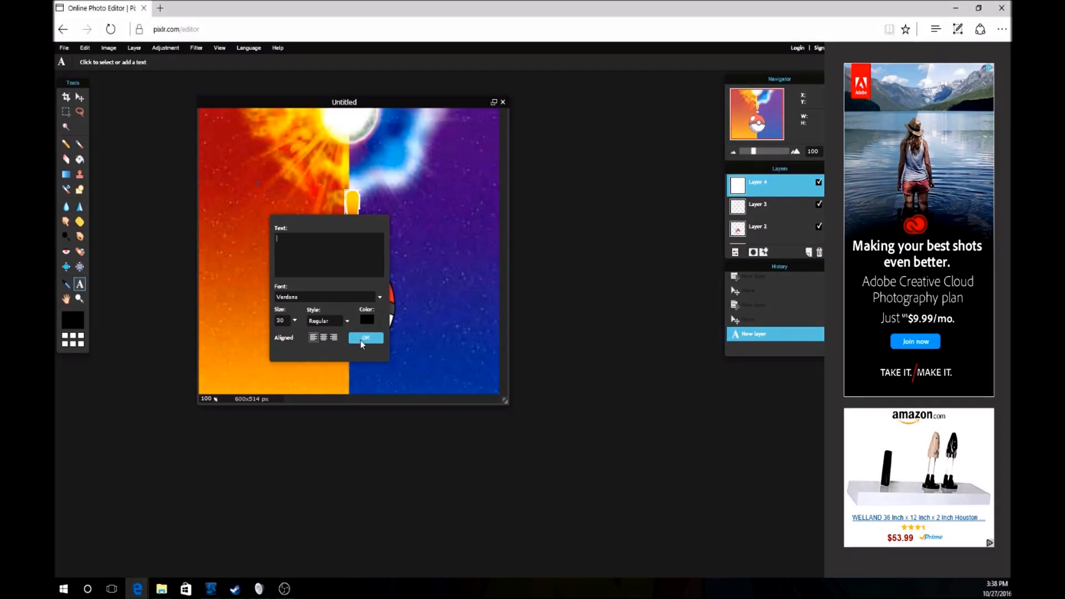
pyautogui.click(362, 339)
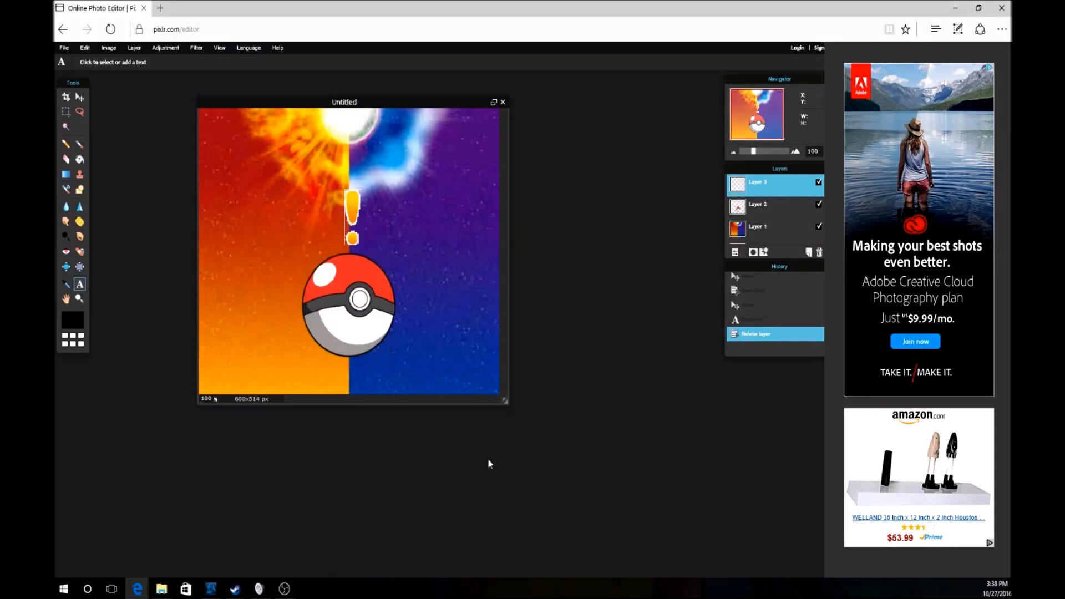
# Step: Save the composed picture to the computer's youtube folder as a JPEG at quality 80, named "pokemon !"
pyautogui.click(63, 48)
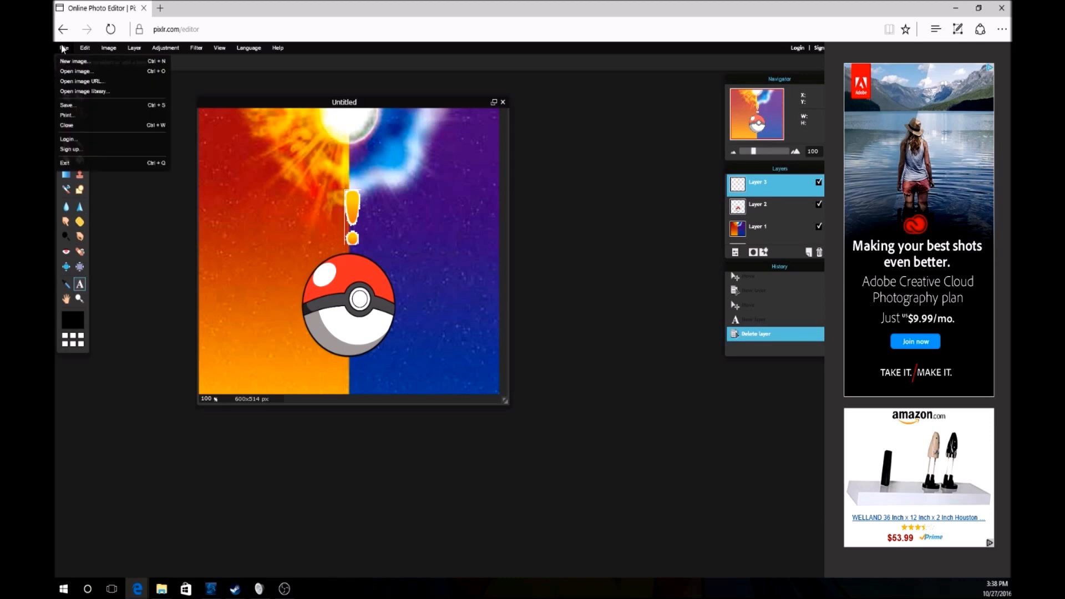
pyautogui.click(95, 106)
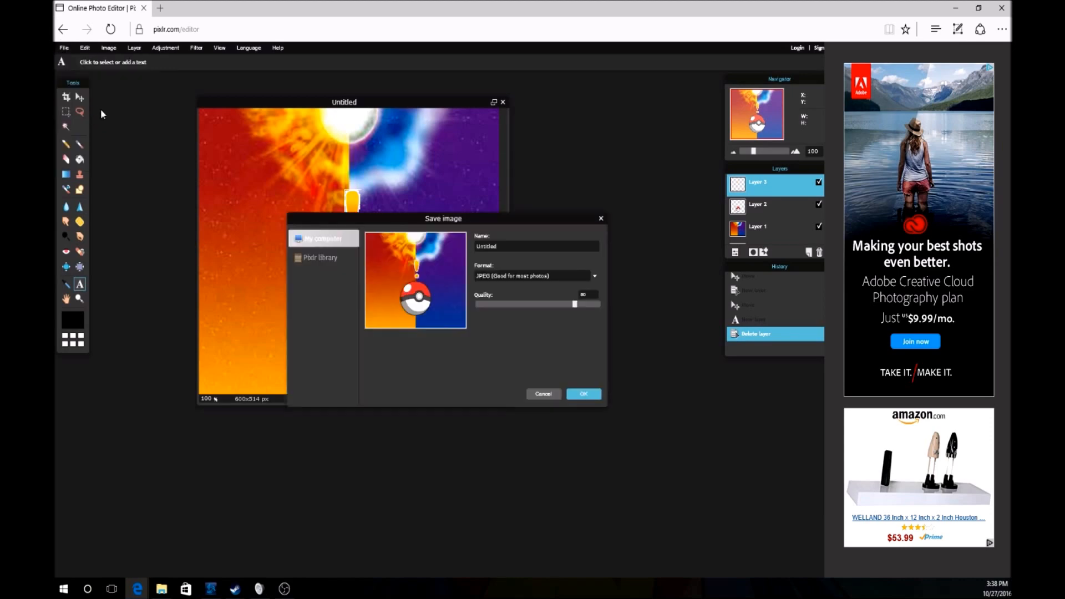
pyautogui.click(580, 395)
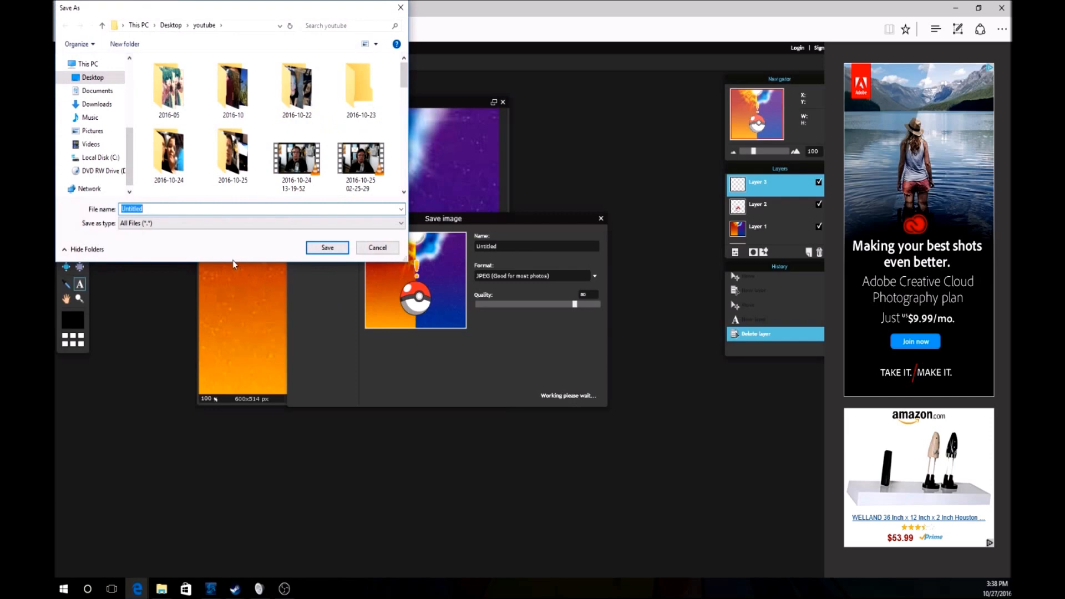
pyautogui.write('po')
pyautogui.write('kem')
pyautogui.write('on l')
pyautogui.click(326, 247)
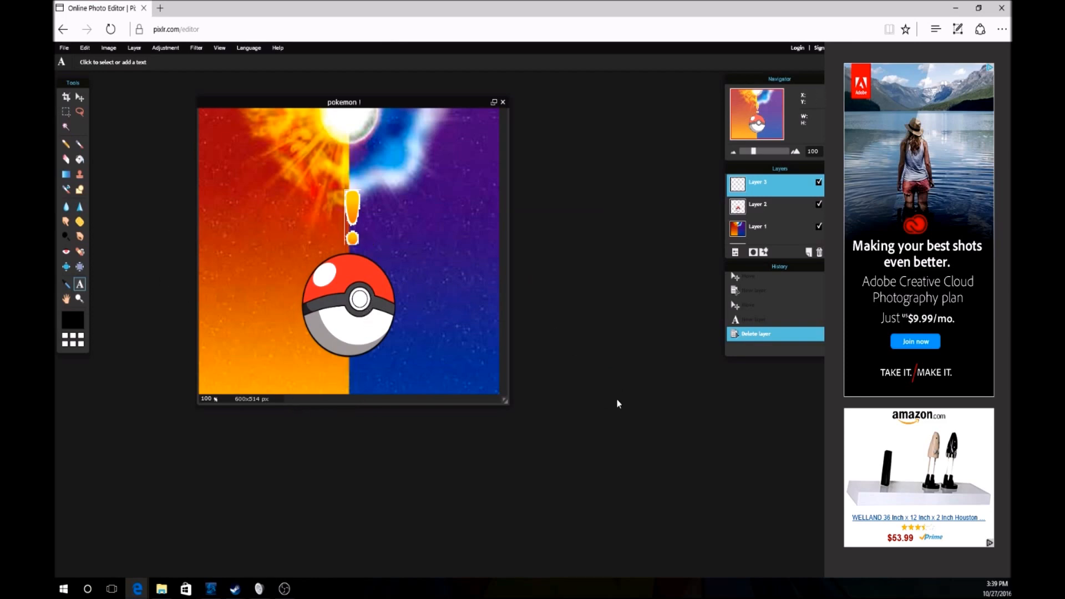
# Step: Minimize the browser, search Windows for "pixl" and launch the Autodesk Pixlr app
pyautogui.click(963, 9)
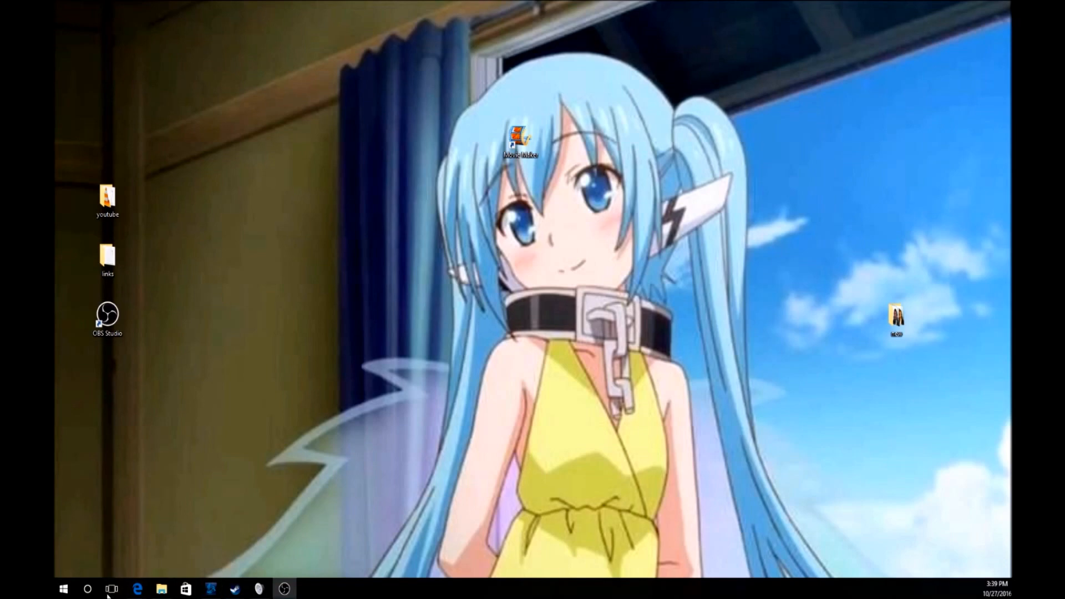
pyautogui.click(65, 593)
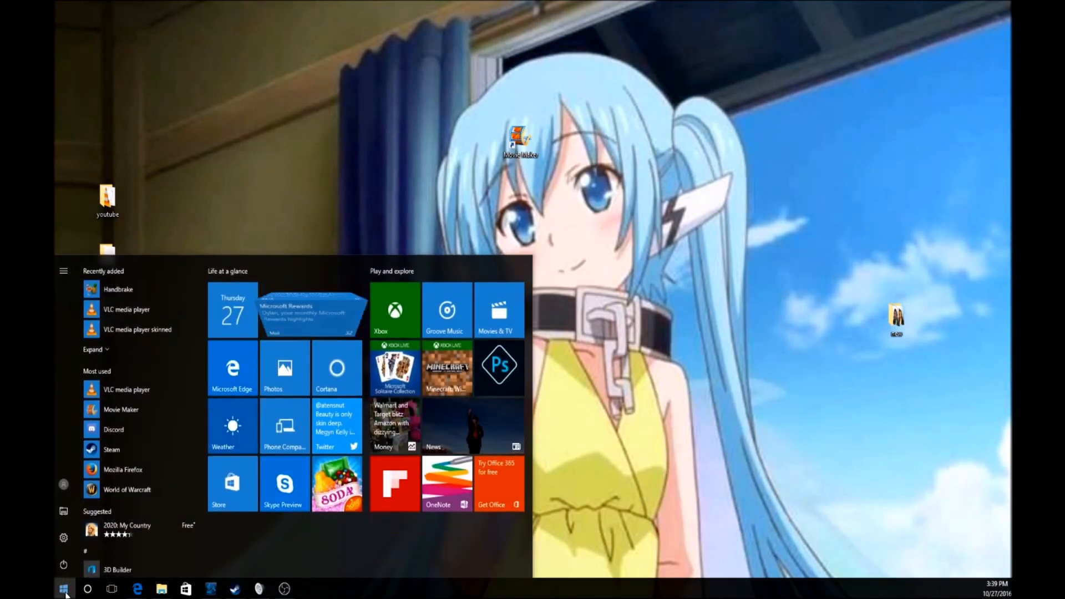
pyautogui.click(87, 589)
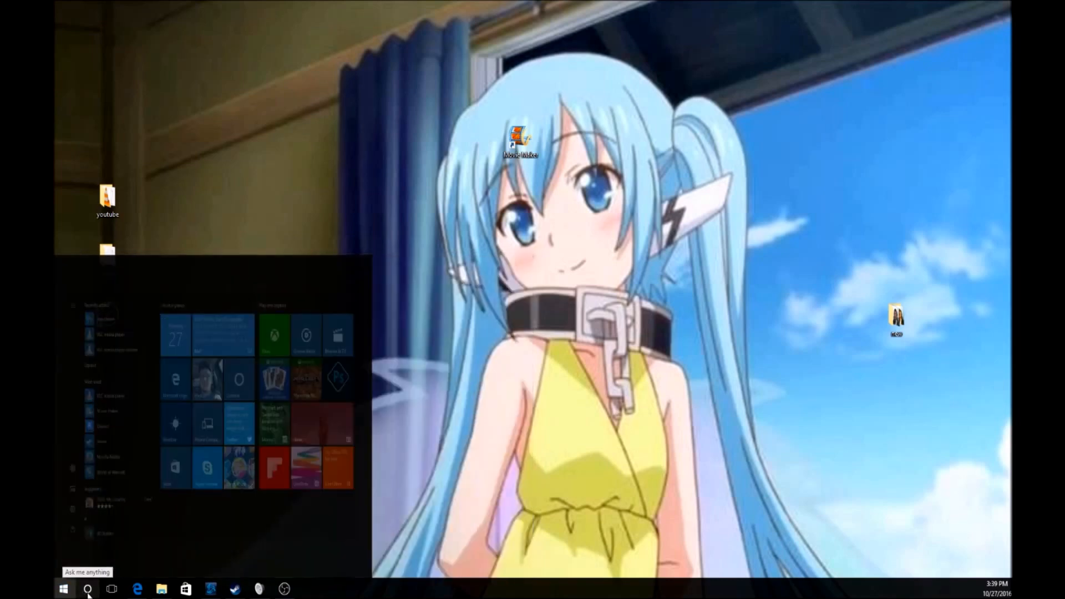
pyautogui.write('p')
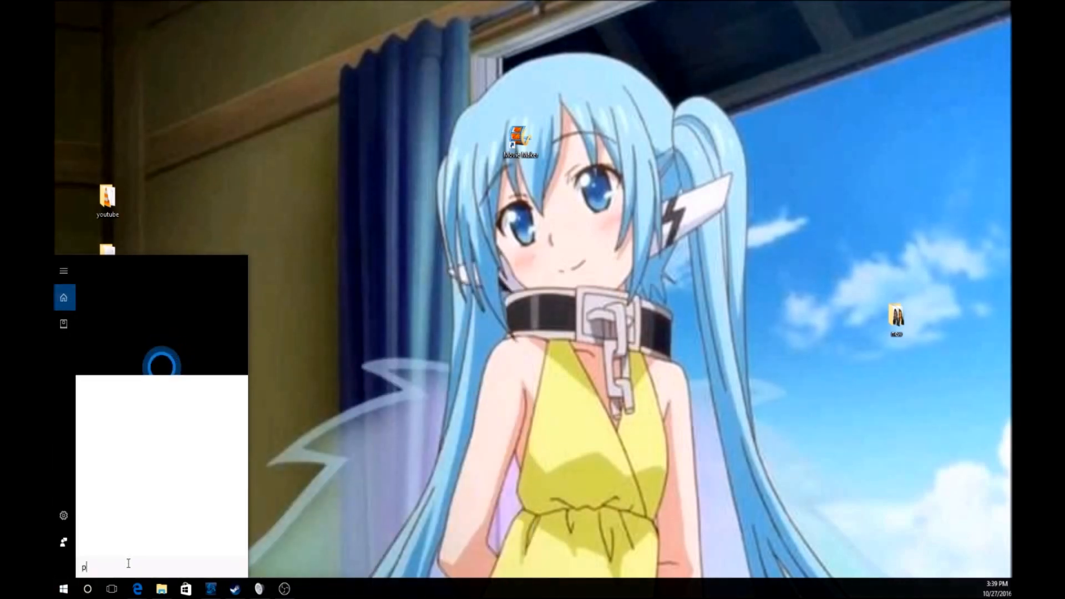
pyautogui.write('ixle')
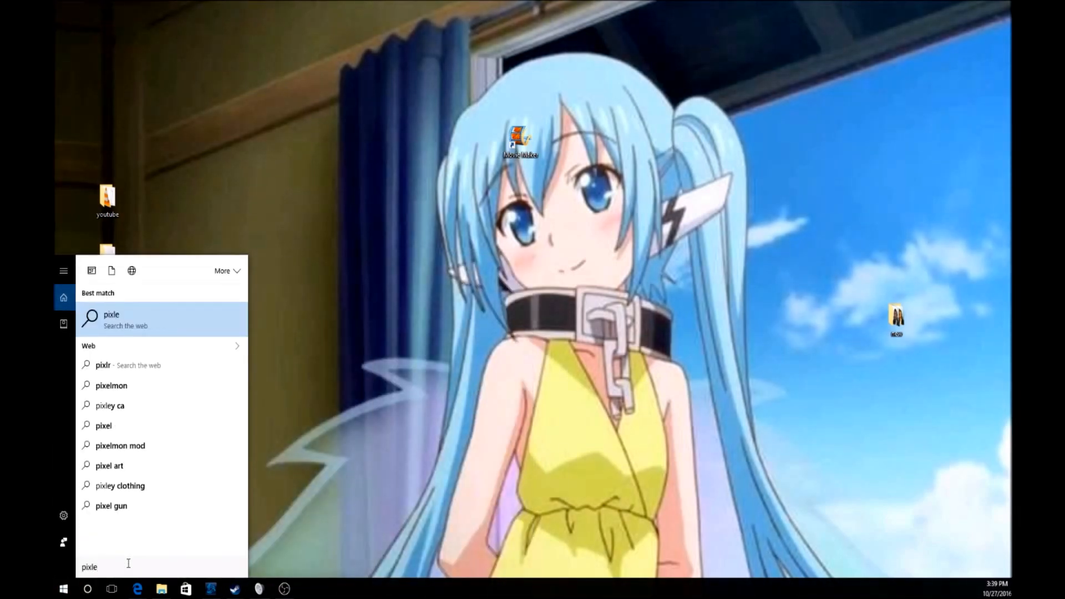
pyautogui.press('BackSpace')
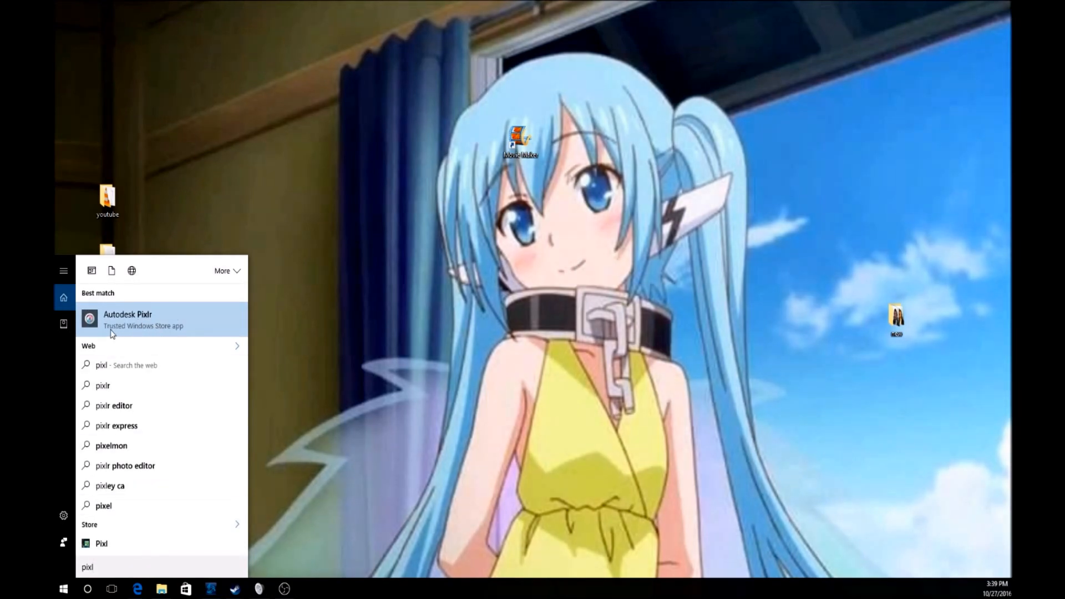
pyautogui.click(184, 331)
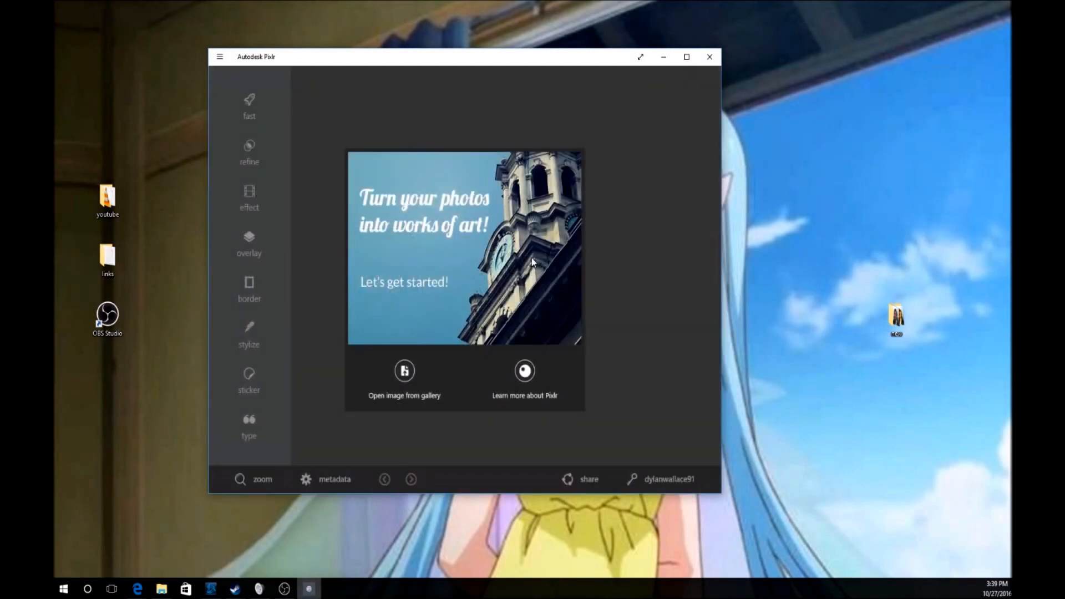
# Step: Open the "Pokemon sun and moon" picture without the "Pokemon News" lettering from the Desktop's youtube folder
pyautogui.click(412, 379)
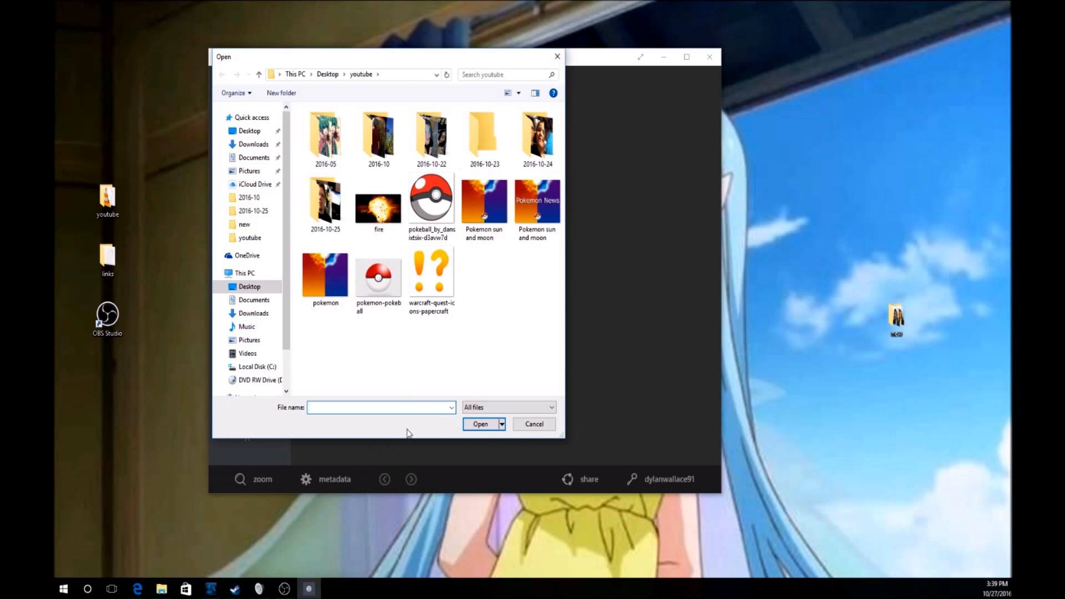
pyautogui.click(250, 239)
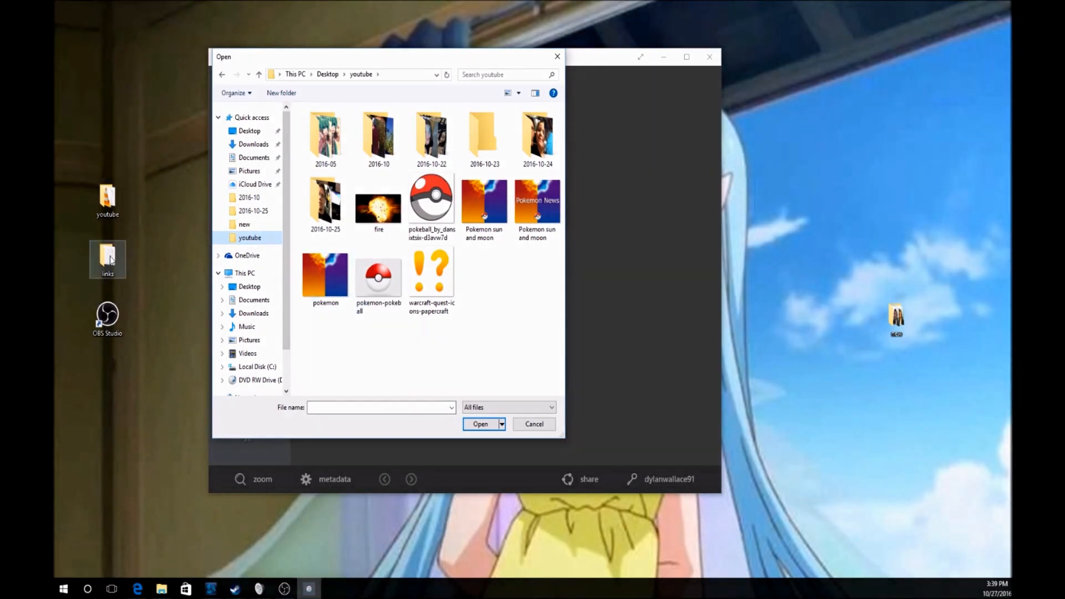
pyautogui.doubleClick(107, 195)
pyautogui.scroll(-3, 725, 440)
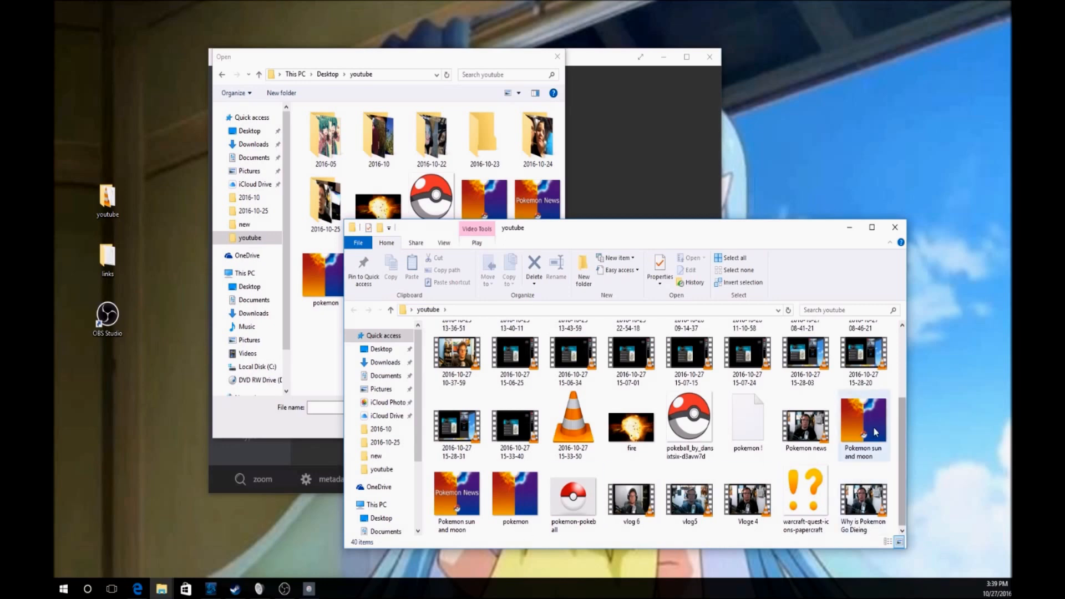
pyautogui.click(894, 227)
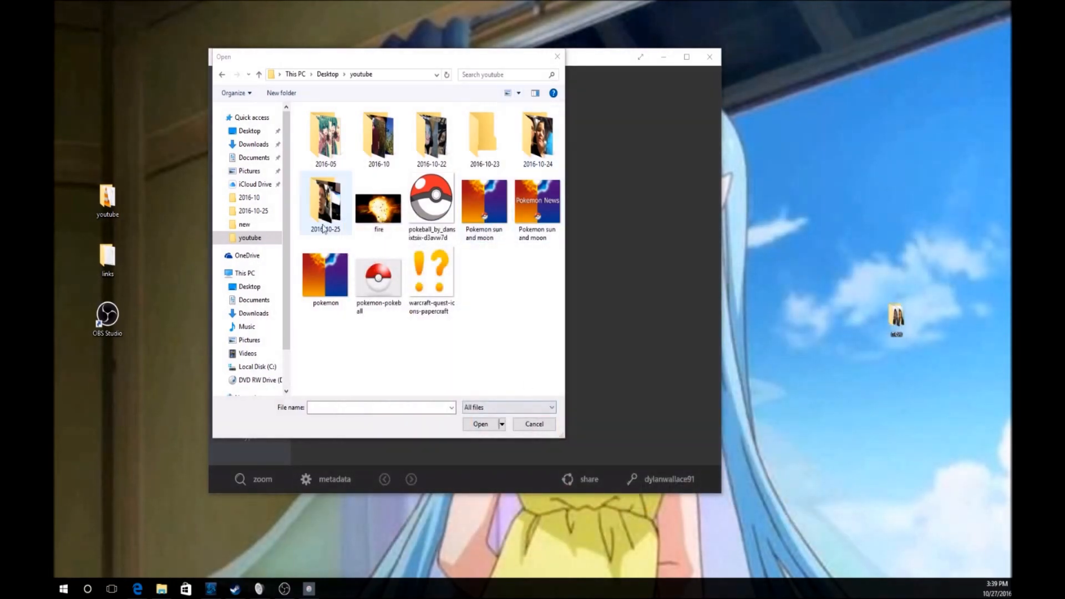
pyautogui.click(478, 203)
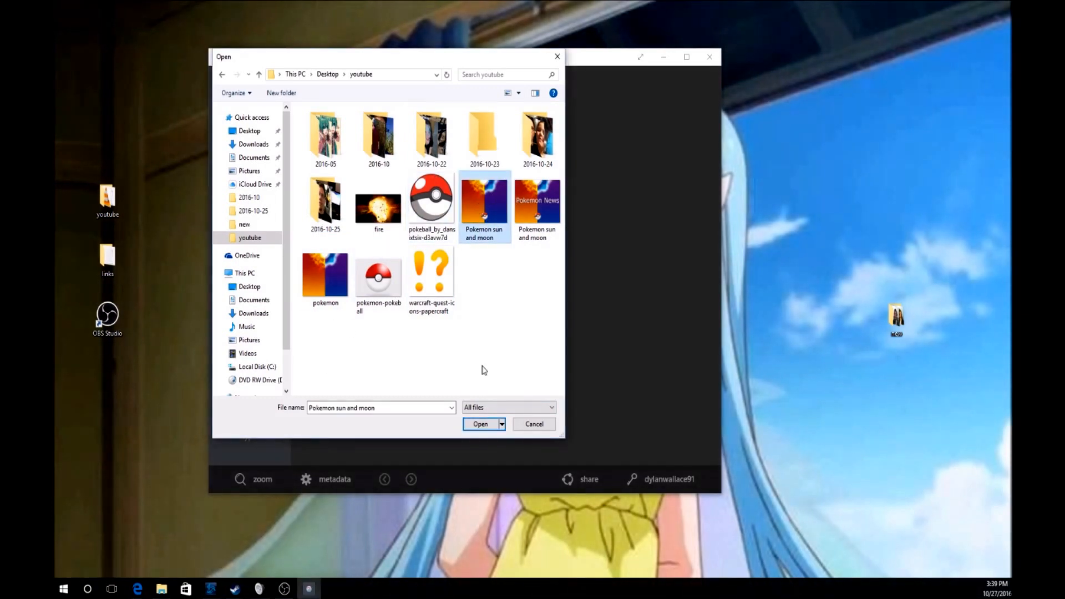
pyautogui.click(481, 424)
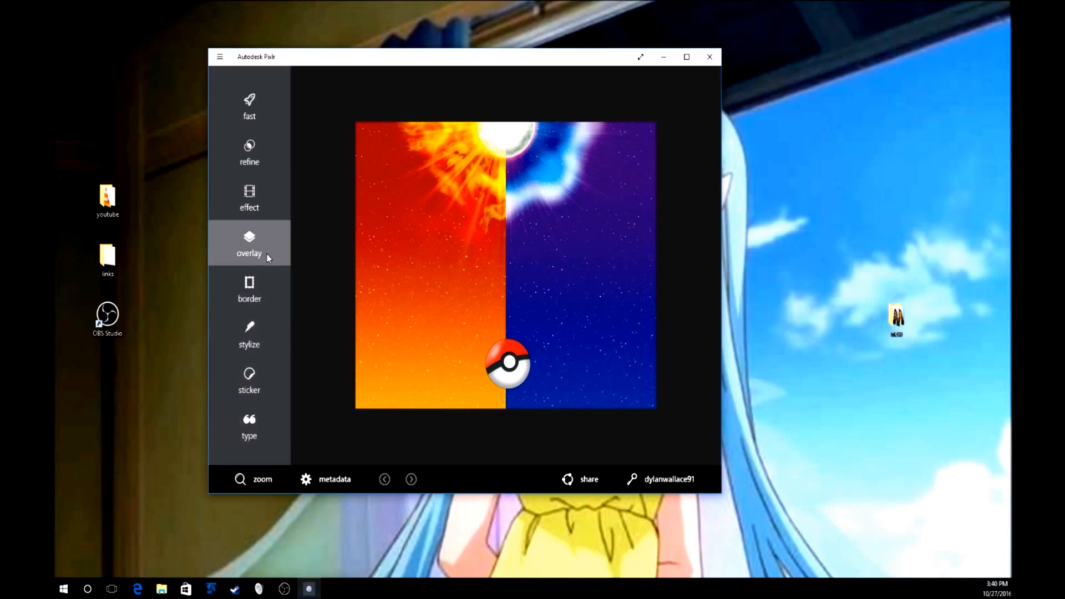
# Step: Add a text in the upper middle of the picture and replace its placeholder wording with "pokemon"
pyautogui.click(241, 144)
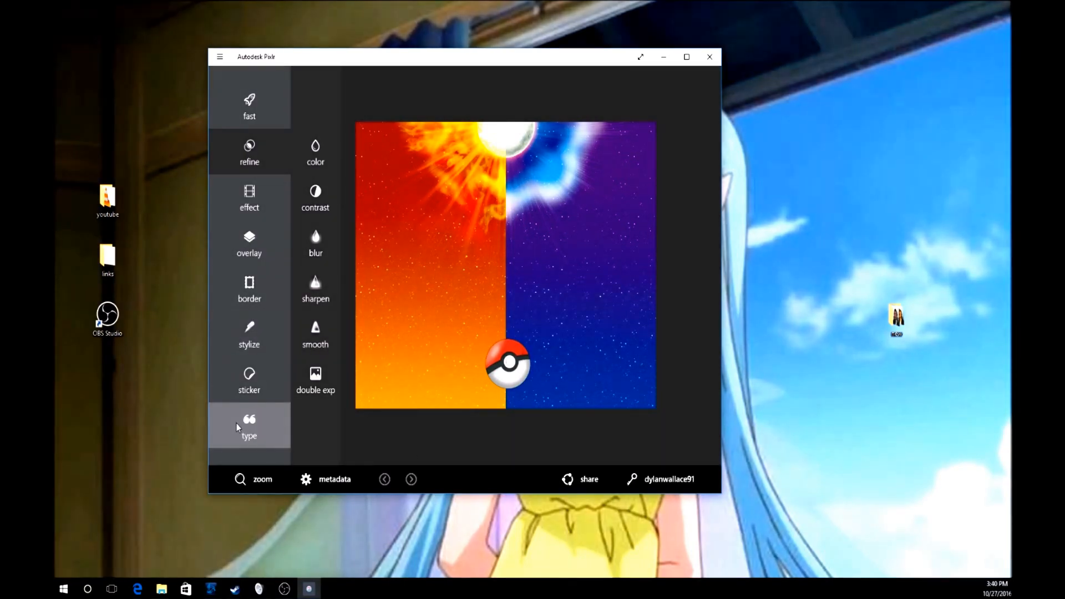
pyautogui.click(237, 427)
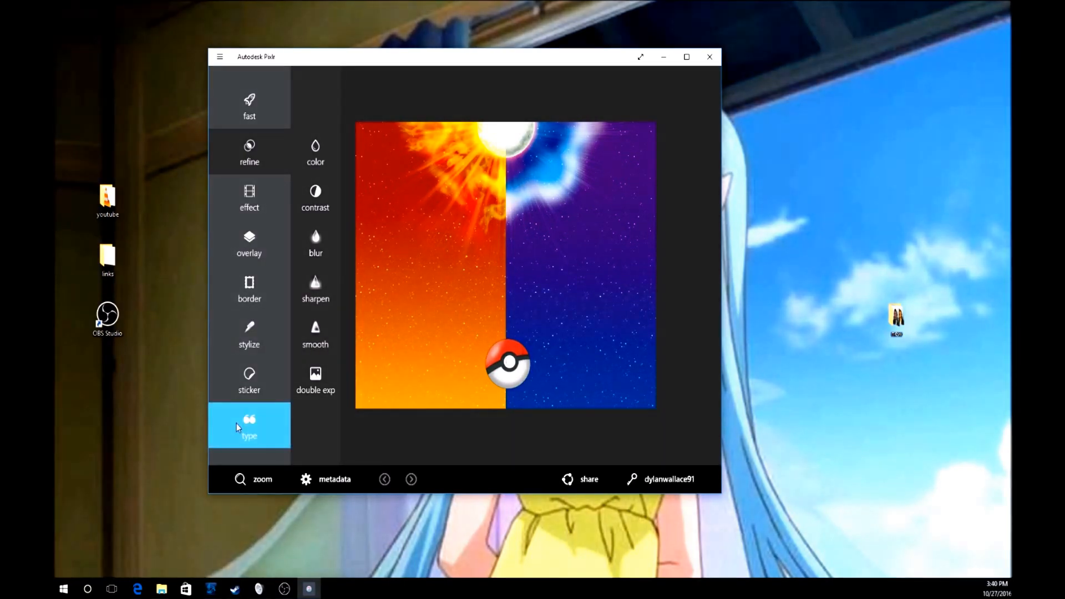
pyautogui.moveTo(519, 265); pyautogui.dragTo(503, 244)
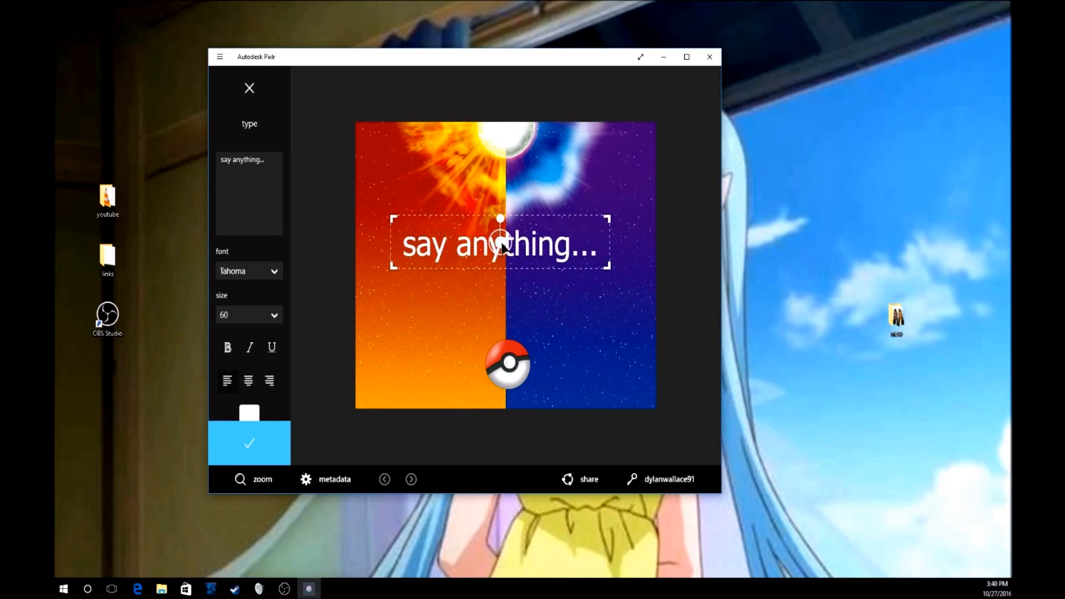
pyautogui.moveTo(271, 167); pyautogui.dragTo(238, 169)
pyautogui.press('BackSpace')
pyautogui.write('poe')
pyautogui.press('BackSpace')
pyautogui.write('kemon')
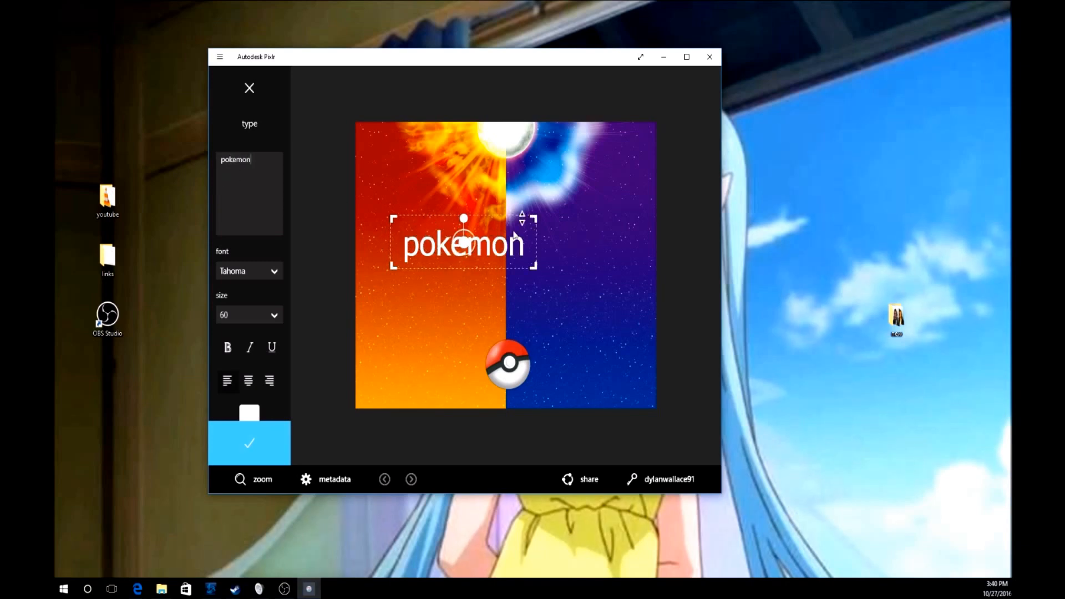
# Step: Center the "pokemon" text over the picture's dividing line and set its font size to 24
pyautogui.moveTo(468, 247); pyautogui.dragTo(504, 247)
pyautogui.click(275, 315)
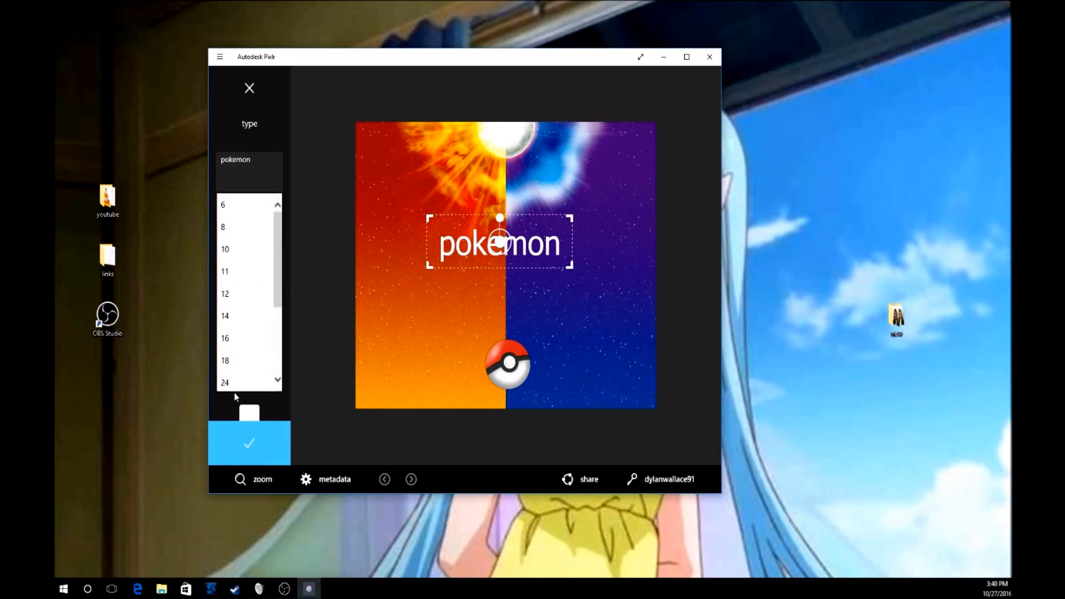
pyautogui.click(231, 383)
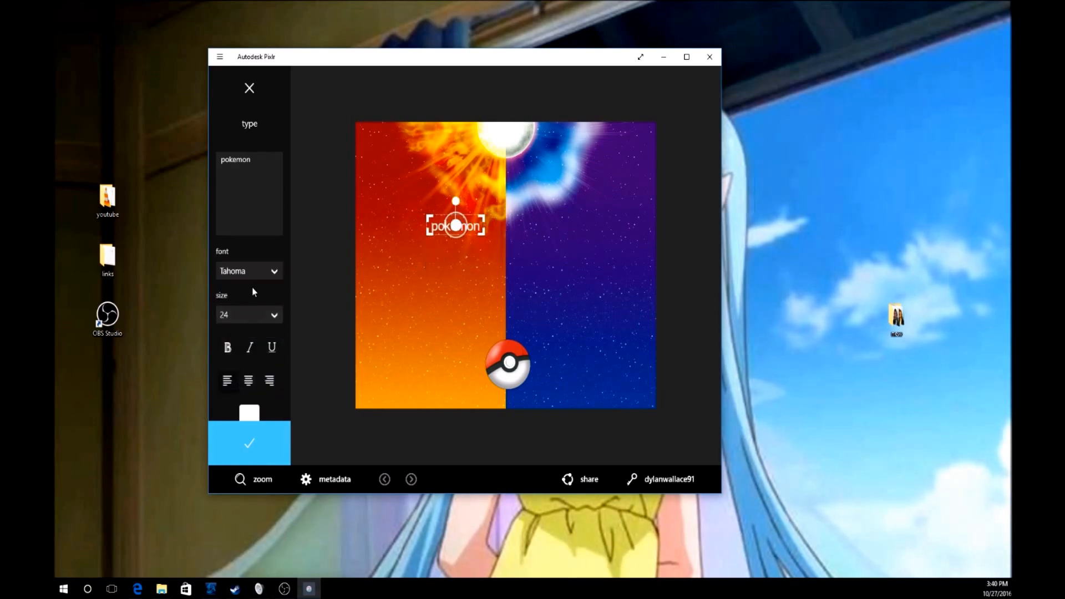
pyautogui.click(278, 318)
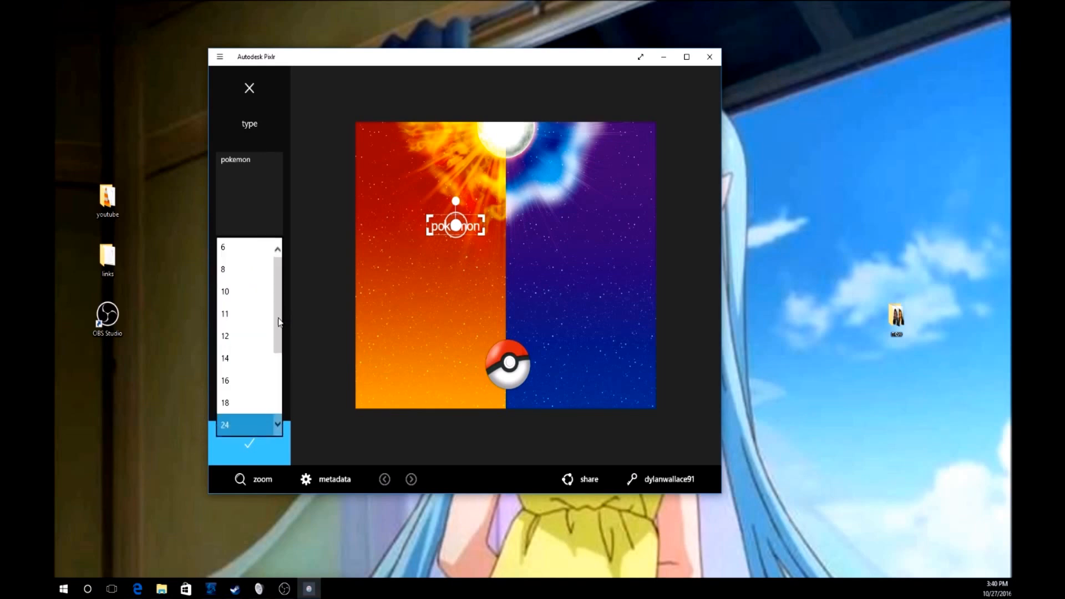
# Step: Enlarge the "pokemon" text to about size 80 and place it across the dividing line, below the sunburst
pyautogui.click(430, 236)
pyautogui.moveTo(426, 233); pyautogui.dragTo(358, 258)
pyautogui.moveTo(423, 242); pyautogui.dragTo(512, 237)
pyautogui.moveTo(446, 255); pyautogui.dragTo(373, 277)
pyautogui.moveTo(474, 244); pyautogui.dragTo(483, 163)
pyautogui.moveTo(502, 231); pyautogui.dragTo(482, 187)
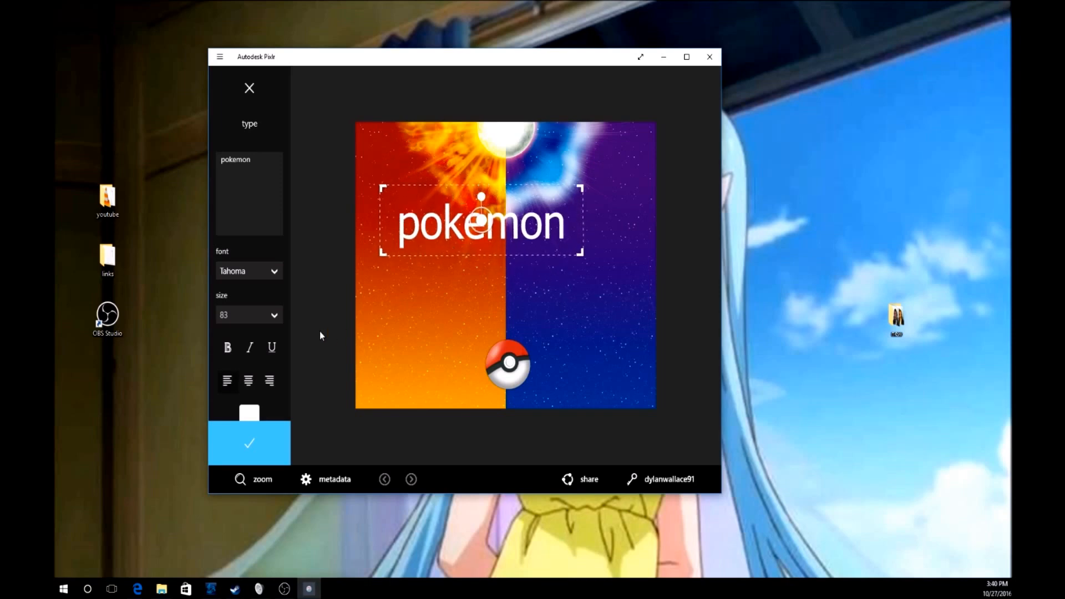
pyautogui.click(239, 315)
pyautogui.scroll(-3, 264, 335)
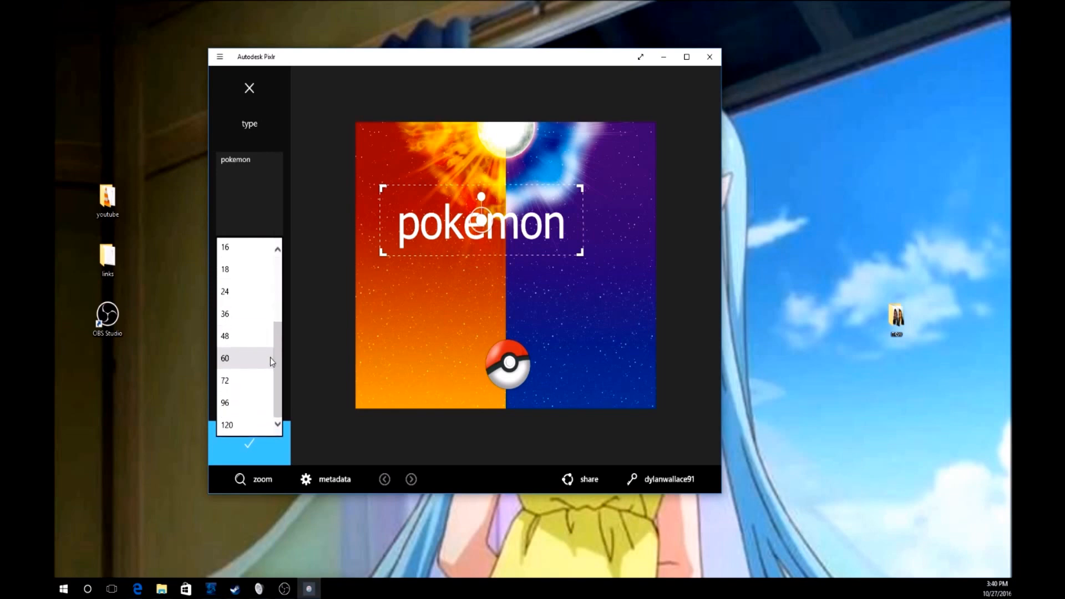
pyautogui.click(388, 286)
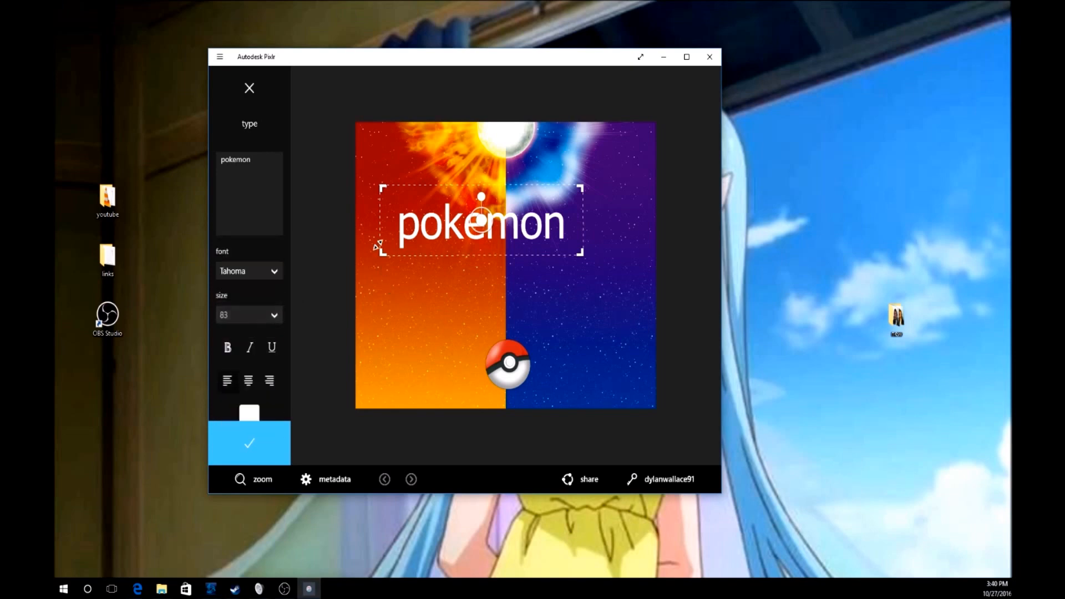
pyautogui.moveTo(397, 247); pyautogui.dragTo(389, 248)
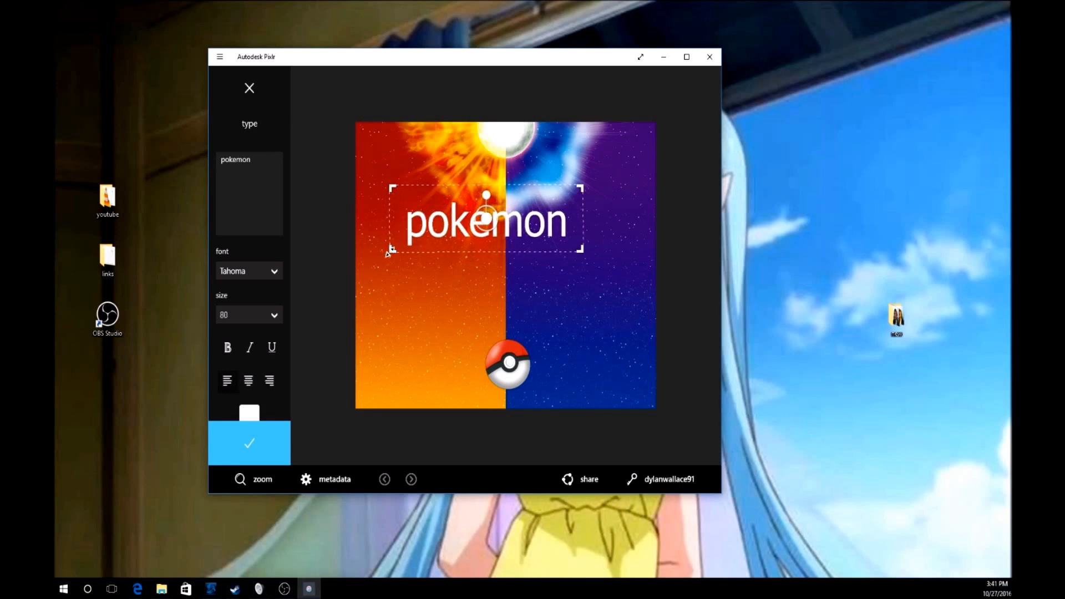
# Step: Try bold and italic on the "pokemon" text, then return it to the regular style
pyautogui.click(227, 349)
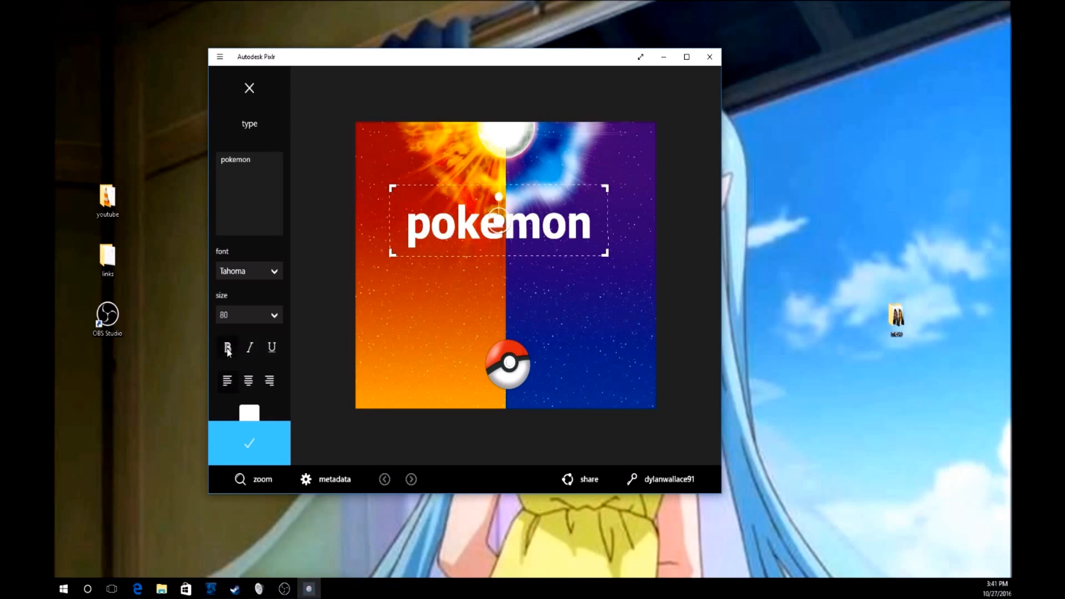
pyautogui.click(228, 349)
pyautogui.click(255, 353)
pyautogui.click(254, 352)
pyautogui.click(254, 351)
pyautogui.click(254, 351)
# Step: Color the "pokemon" text black, lower its opacity to a little over half, and apply it to the picture
pyautogui.click(249, 414)
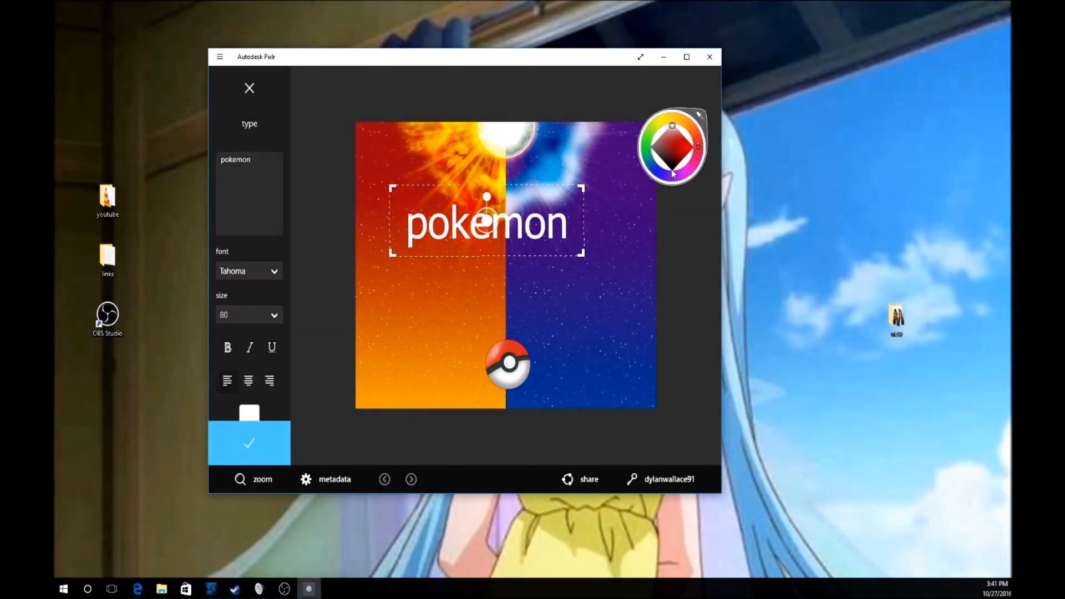
pyautogui.click(672, 173)
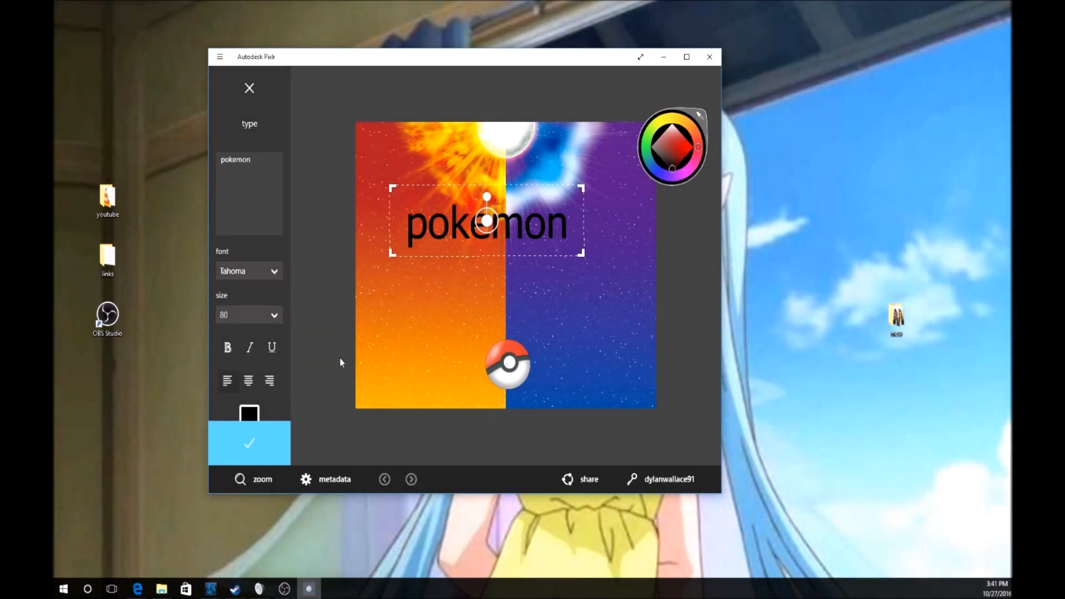
pyautogui.scroll(-2, 261, 245)
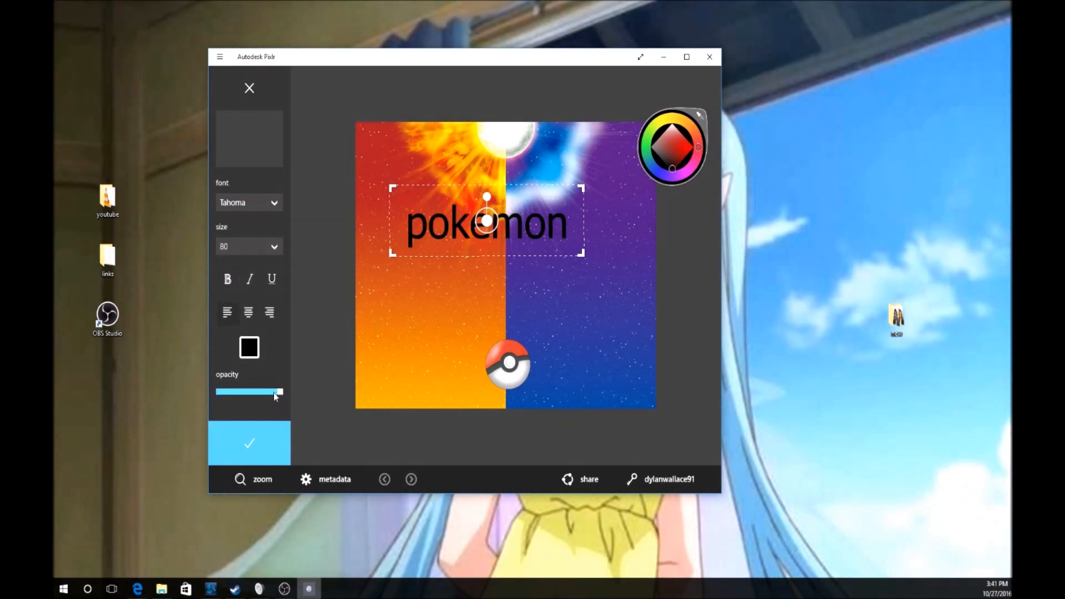
pyautogui.moveTo(280, 394); pyautogui.dragTo(256, 396)
pyautogui.click(258, 451)
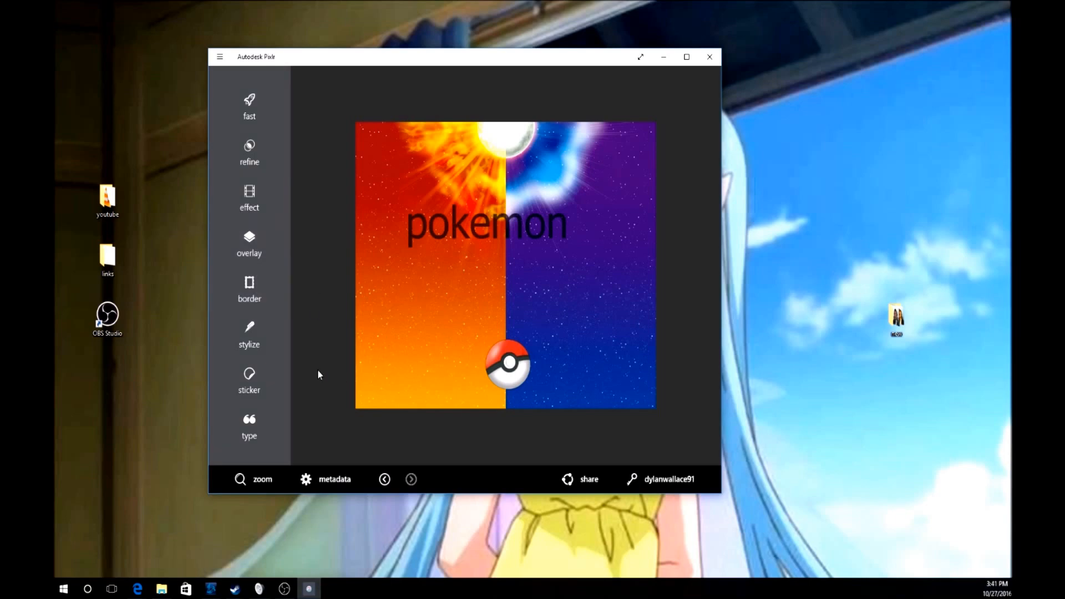
# Step: Add a second text over the black word and replace its placeholder wording with "pokemon"
pyautogui.click(273, 435)
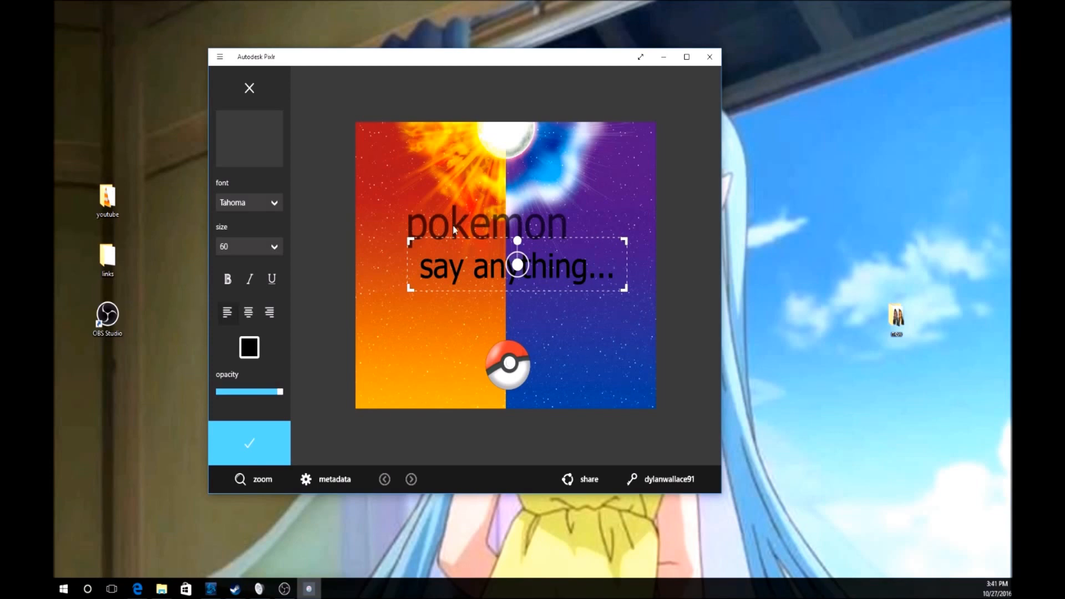
pyautogui.moveTo(517, 265); pyautogui.dragTo(495, 235)
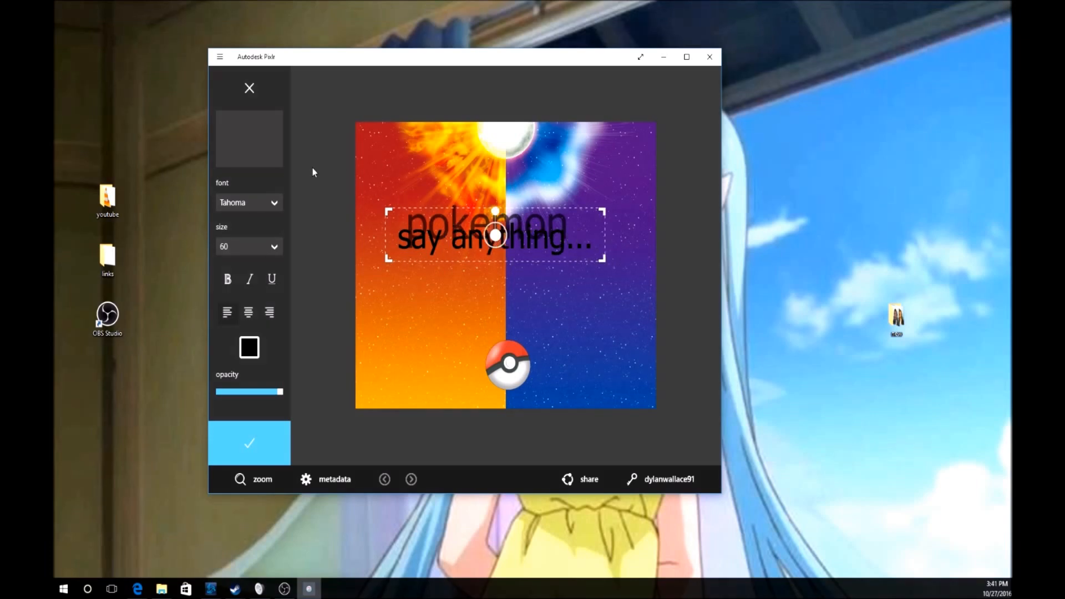
pyautogui.press('BackSpace')
pyautogui.press('BackSpace')
pyautogui.press('BackSpace')
pyautogui.press('BackSpace')
pyautogui.press('BackSpace')
pyautogui.press('BackSpace')
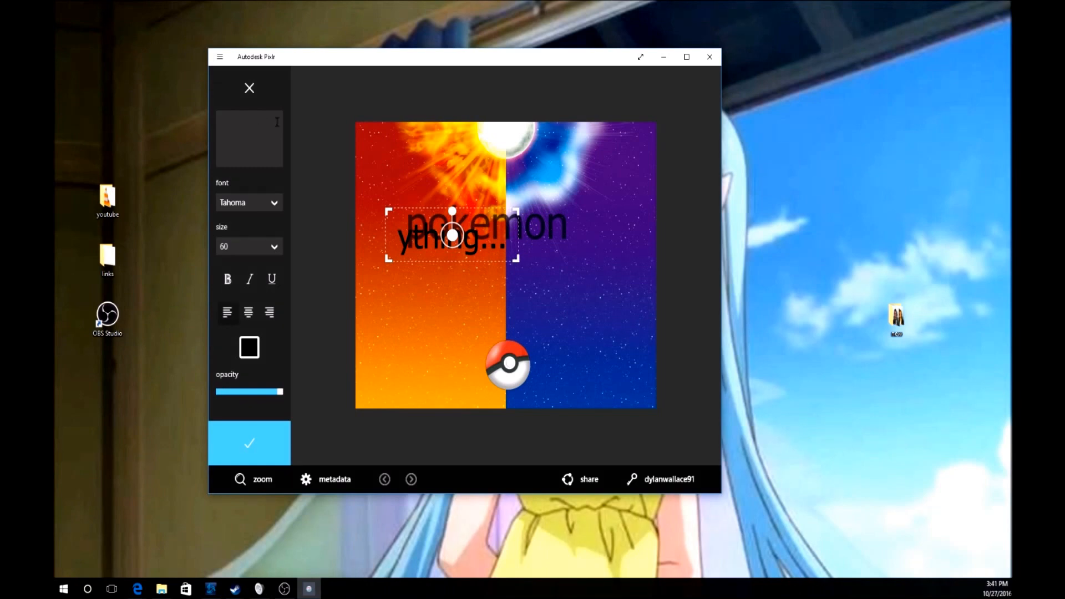
pyautogui.press('BackSpace')
pyautogui.press('BackSpace')
pyautogui.press('BackSpace')
pyautogui.press('BackSpace')
pyautogui.press('BackSpace')
pyautogui.press('BackSpace')
pyautogui.press('BackSpace')
pyautogui.press('BackSpace')
pyautogui.press('BackSpace')
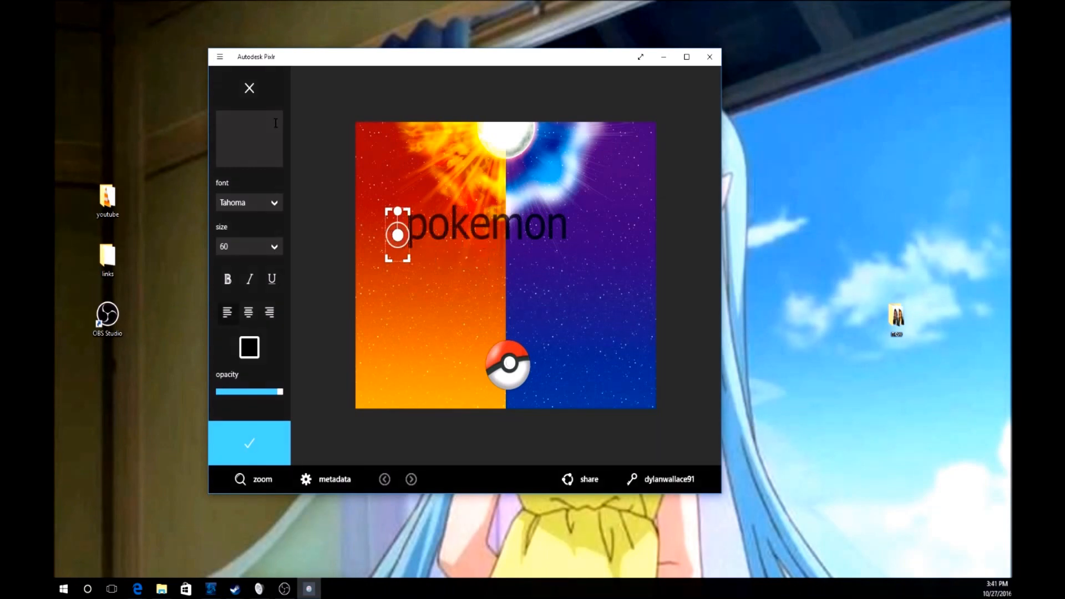
pyautogui.write('pokemon')
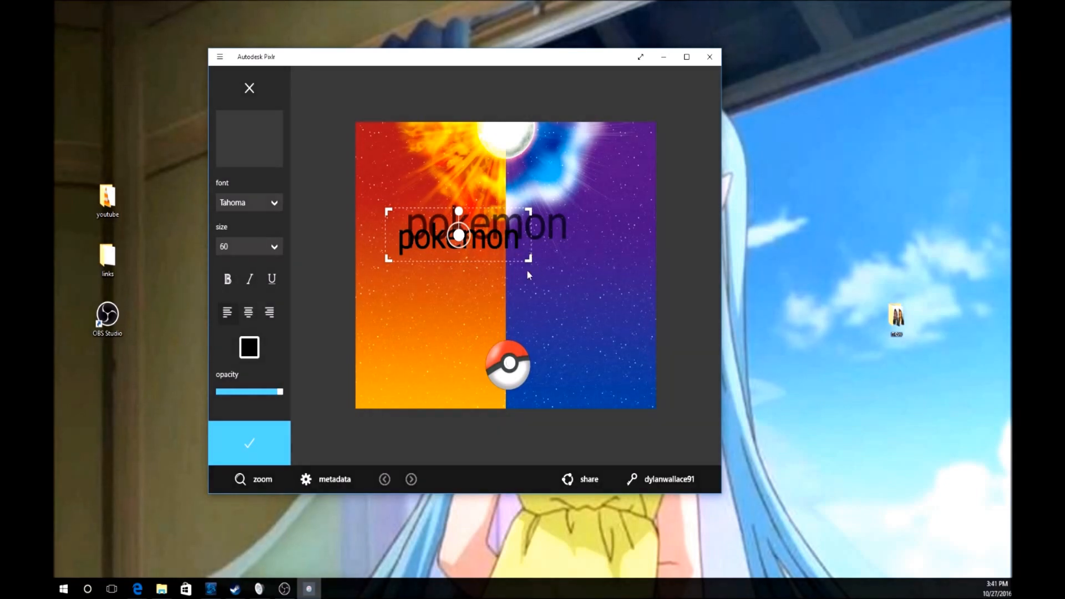
# Step: Enlarge the second "pokemon" text to about size 80, slightly offset over the black one, and color it bright blue at full opacity
pyautogui.moveTo(529, 258); pyautogui.dragTo(580, 285)
pyautogui.moveTo(482, 244); pyautogui.dragTo(490, 222)
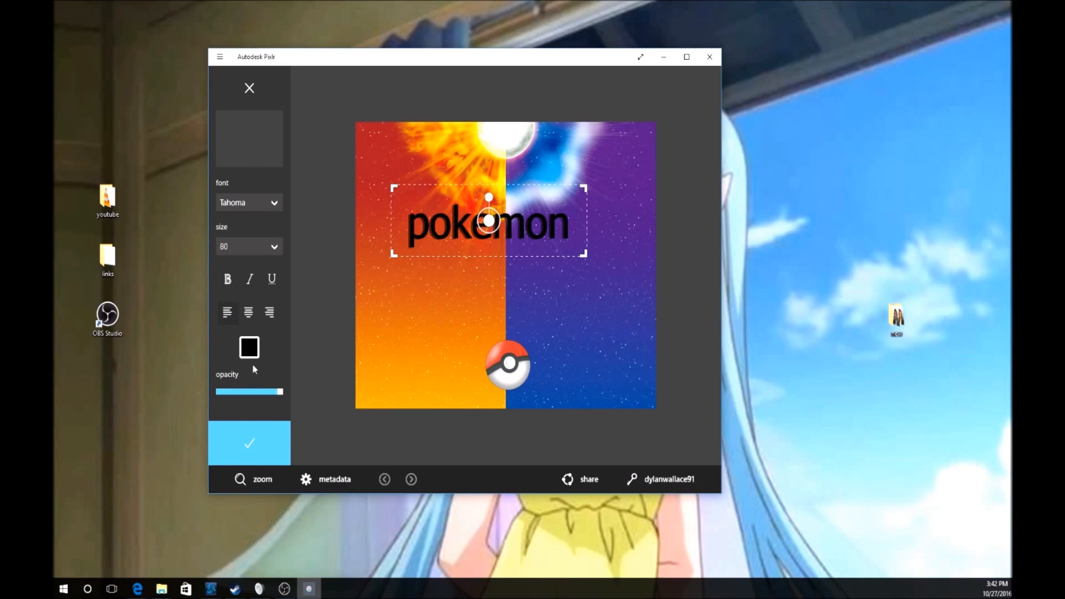
pyautogui.click(249, 348)
pyautogui.click(659, 170)
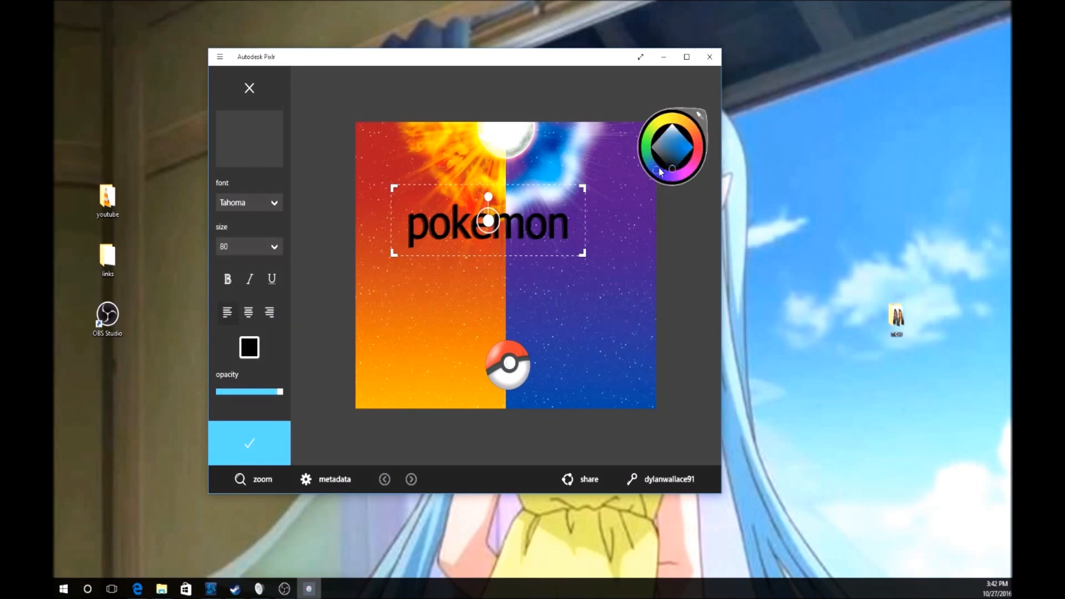
pyautogui.click(688, 147)
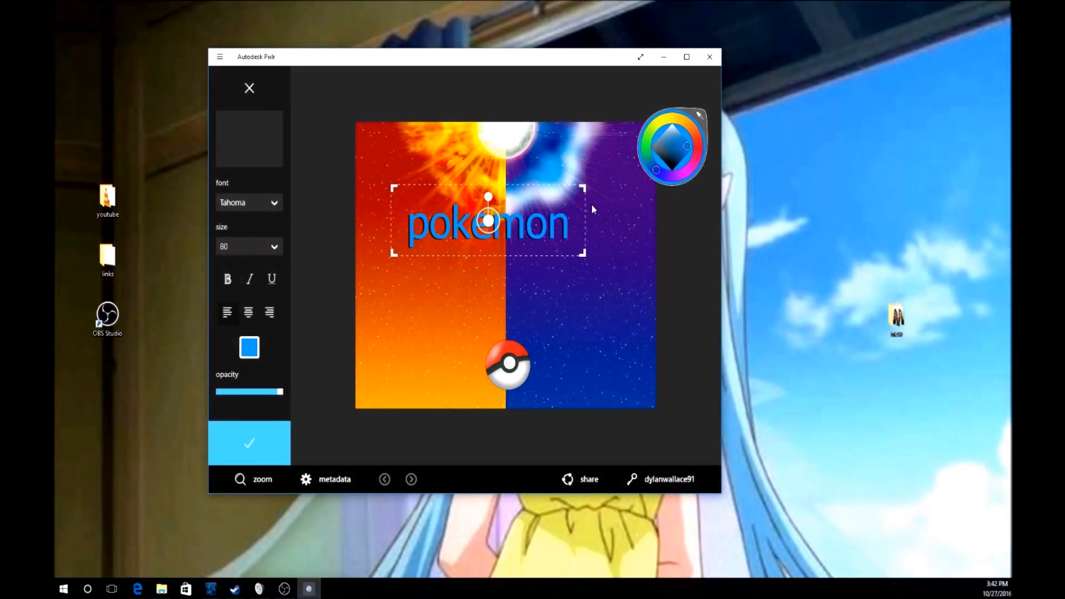
pyautogui.moveTo(277, 395); pyautogui.dragTo(355, 402)
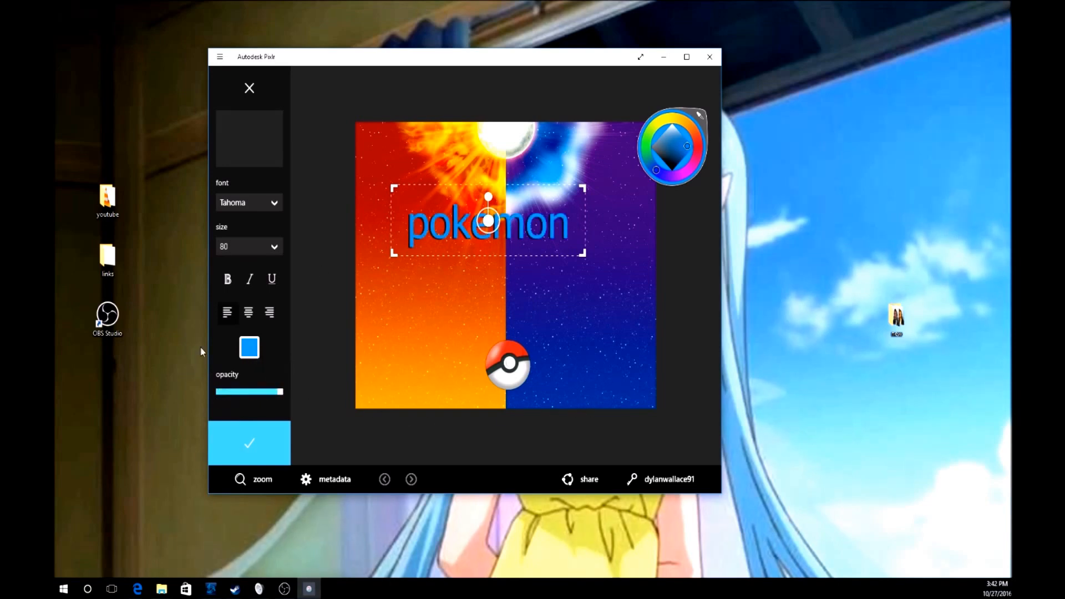
# Step: Try the Arial font on the blue text, return it to Tahoma and apply the text to the picture
pyautogui.click(277, 204)
pyautogui.click(268, 221)
pyautogui.click(277, 202)
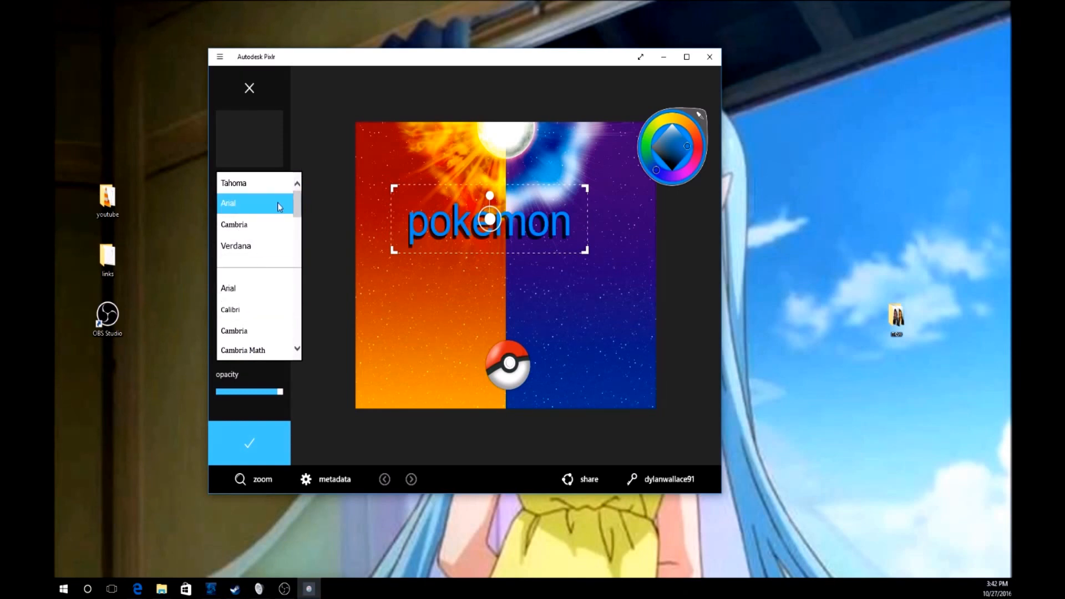
pyautogui.click(277, 184)
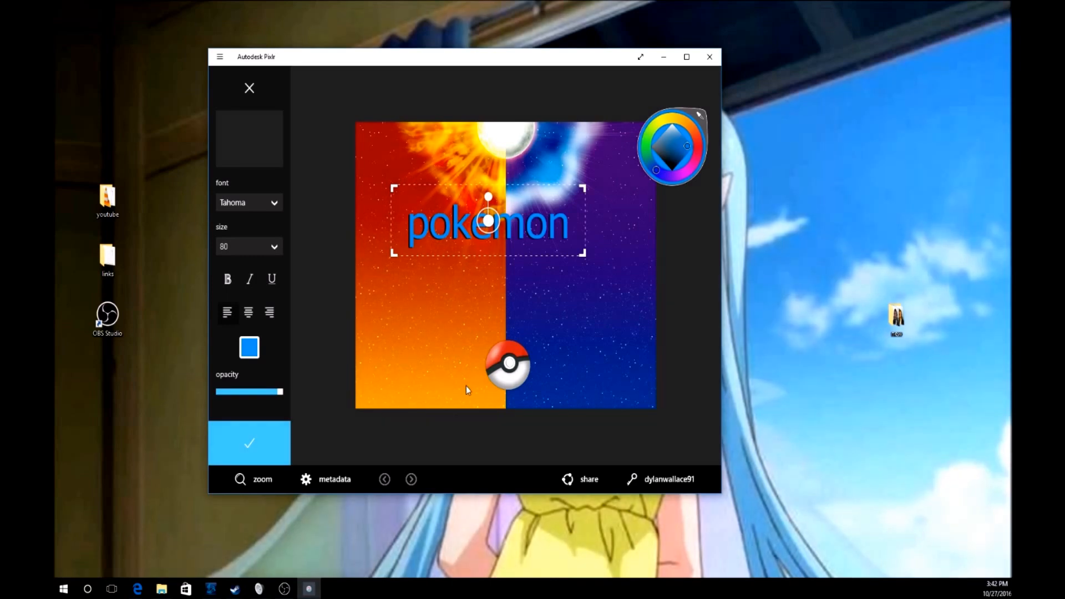
pyautogui.click(271, 453)
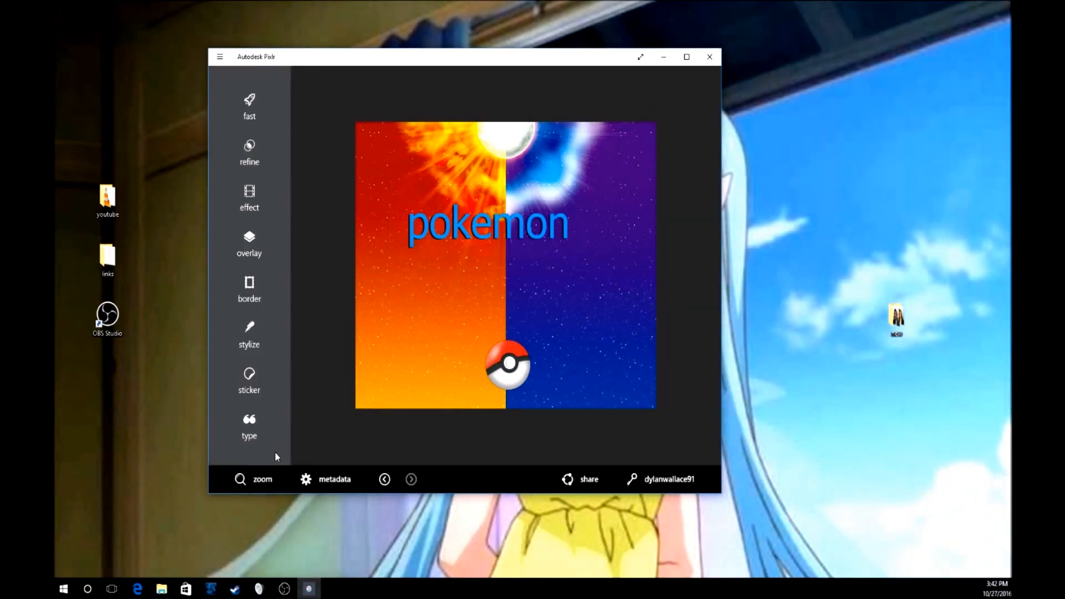